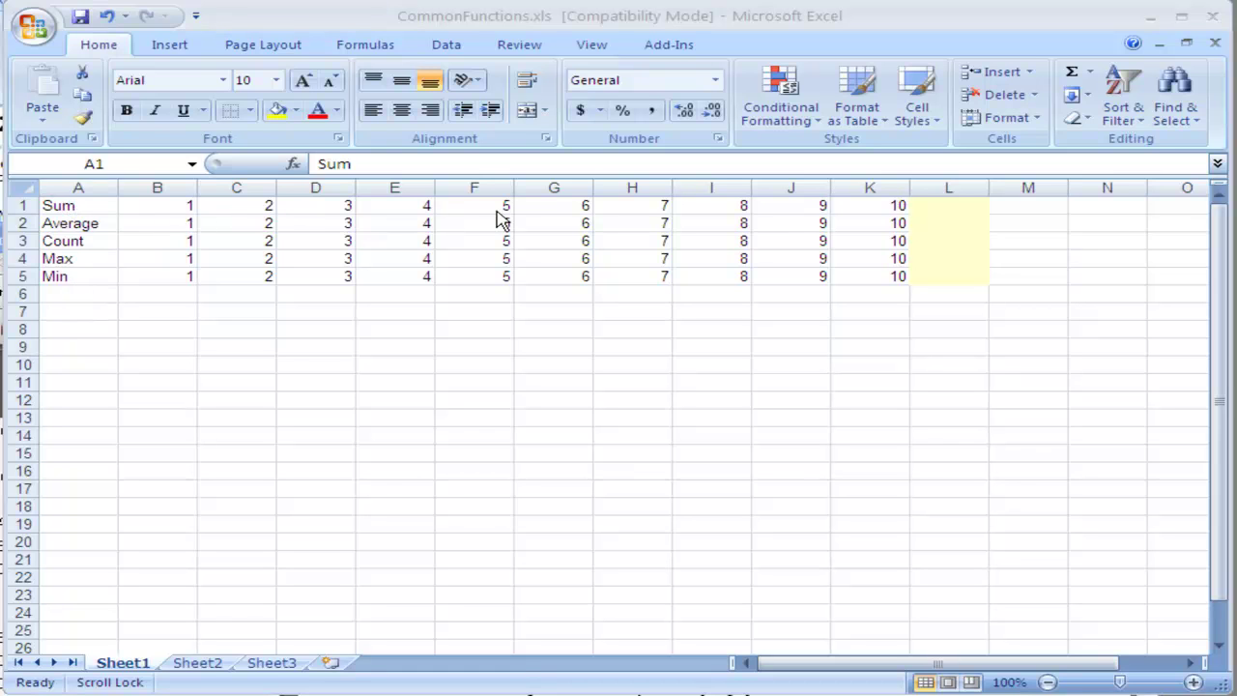
Enter =SUM(B1:K1) in L1 so row 1 totals 55.
left_click(935, 205)
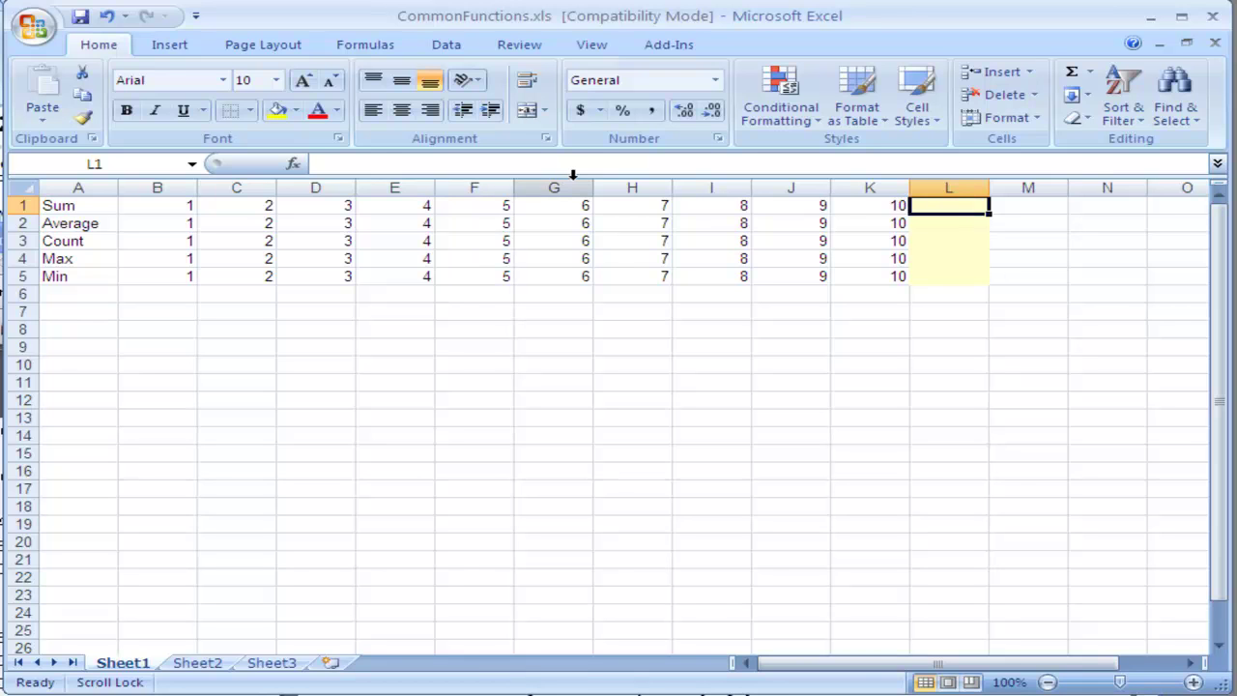
left_click(621, 162)
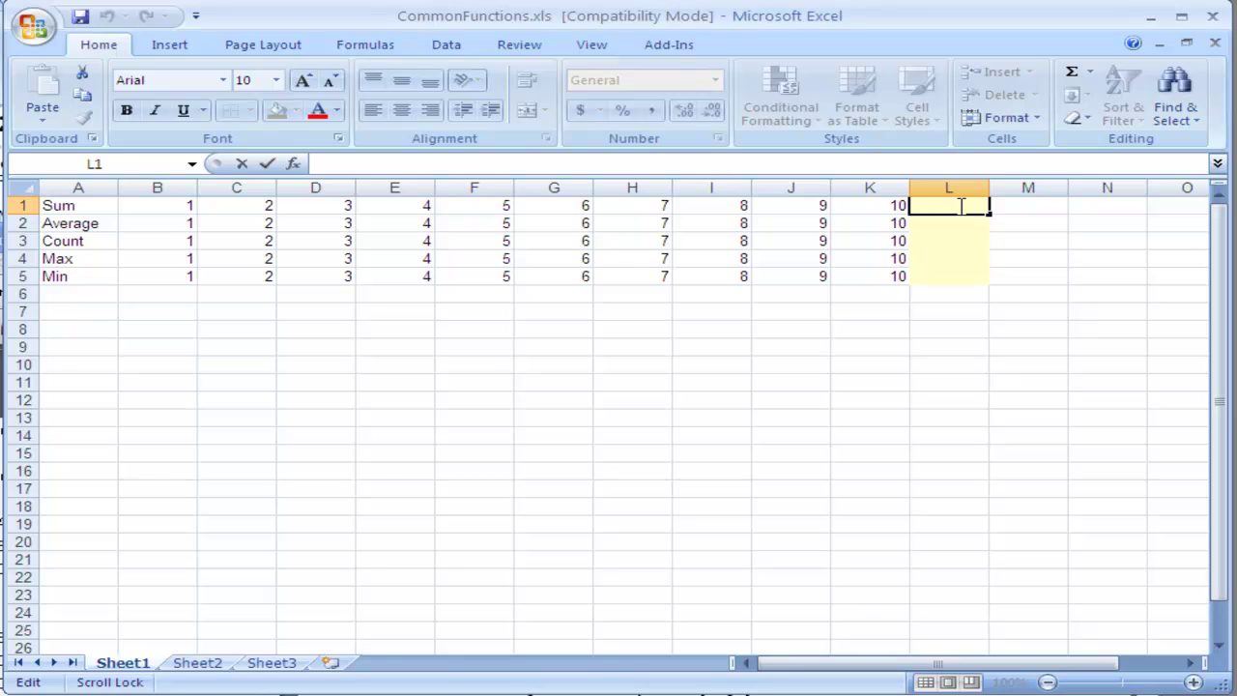
type("=")
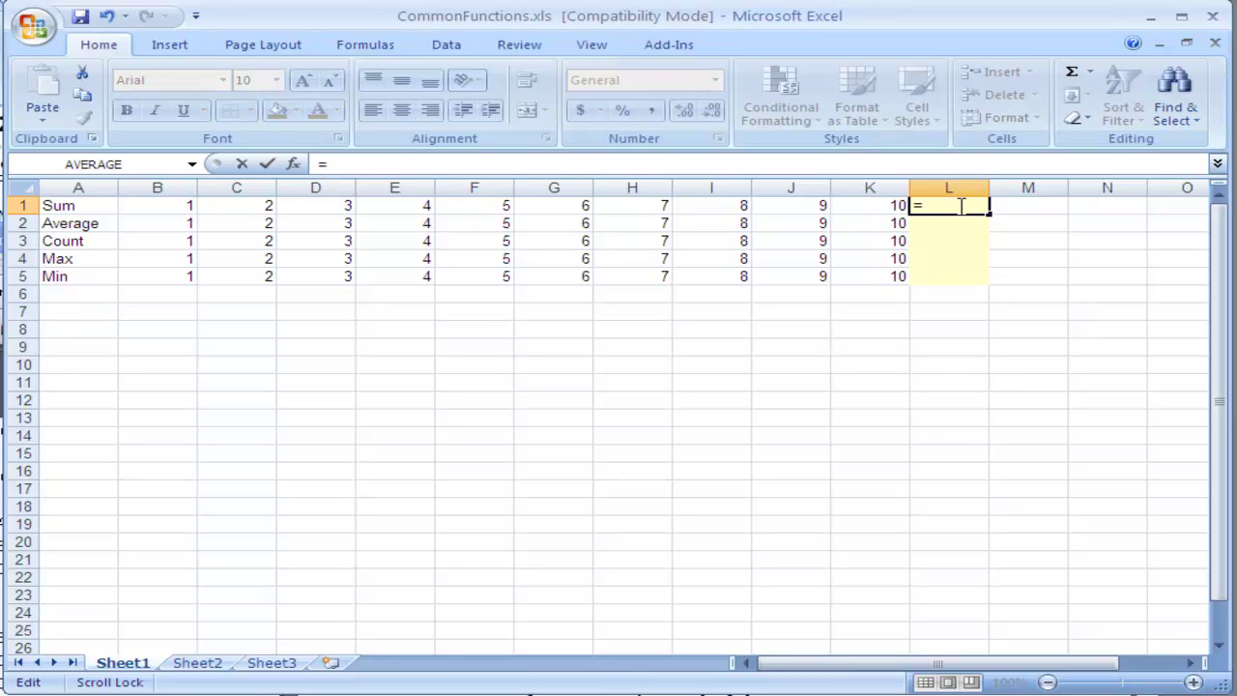
type("su")
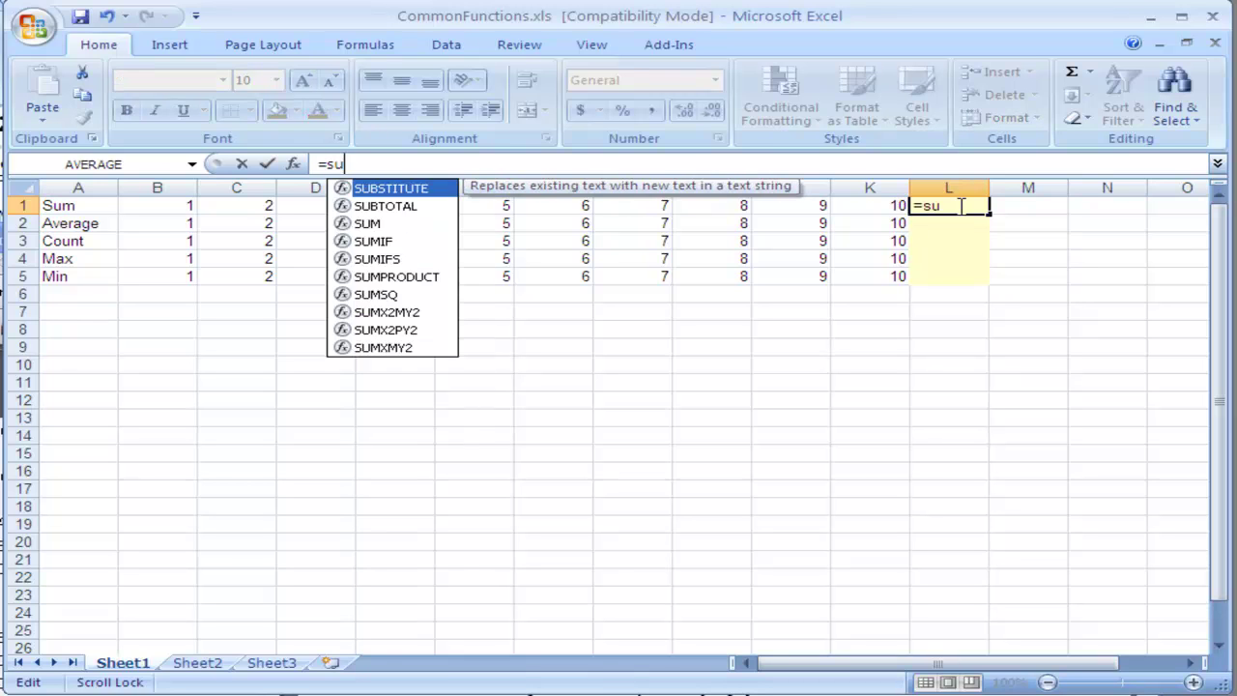
type("m")
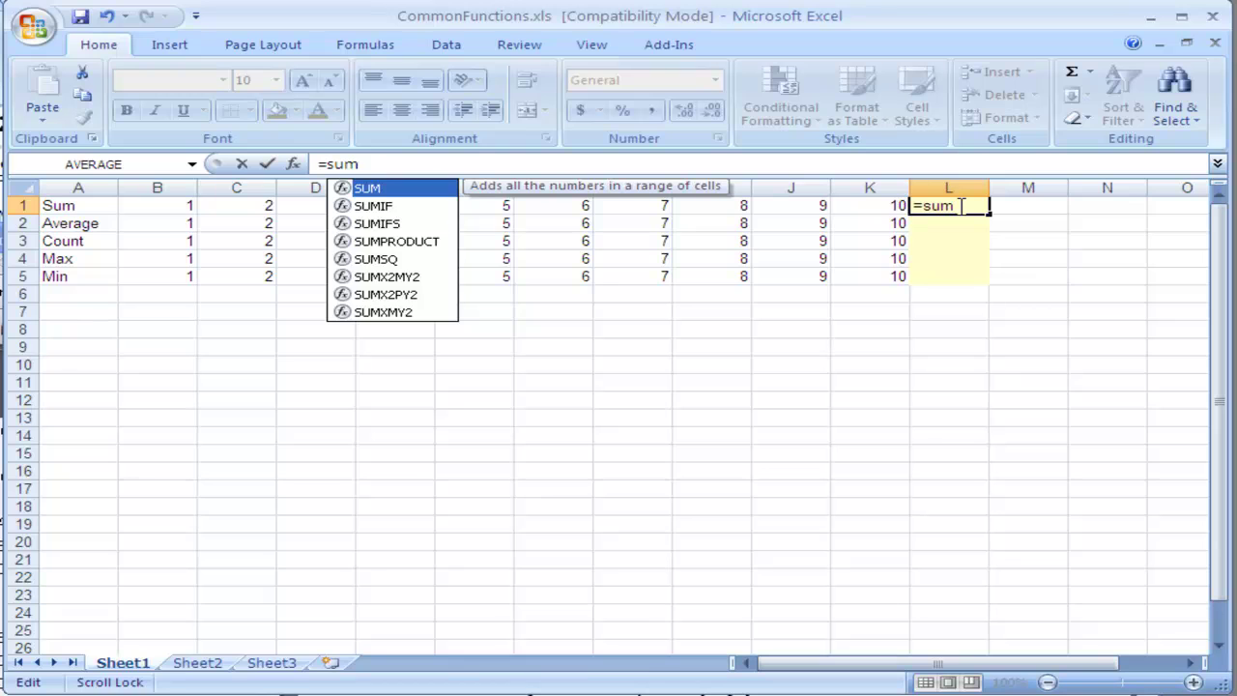
type("(")
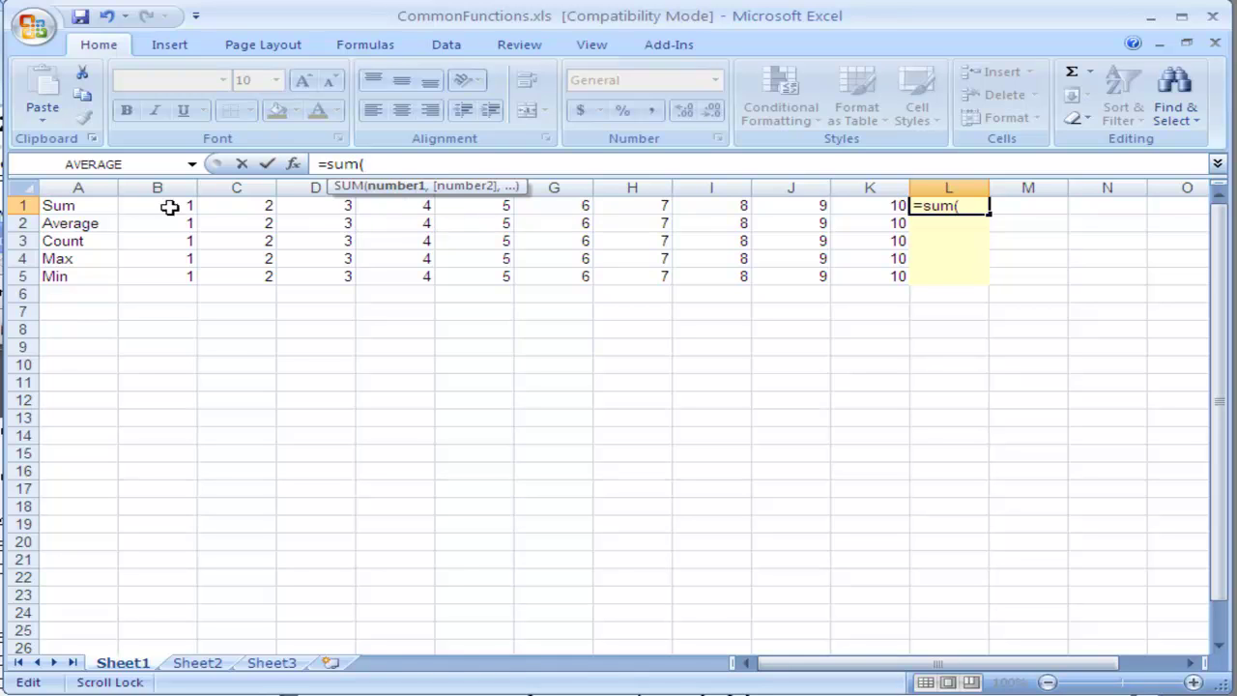
mouse_move(150, 205)
left_mouse_down()
mouse_move(663, 230)
mouse_move(817, 201)
mouse_move(854, 207)
left_mouse_up()
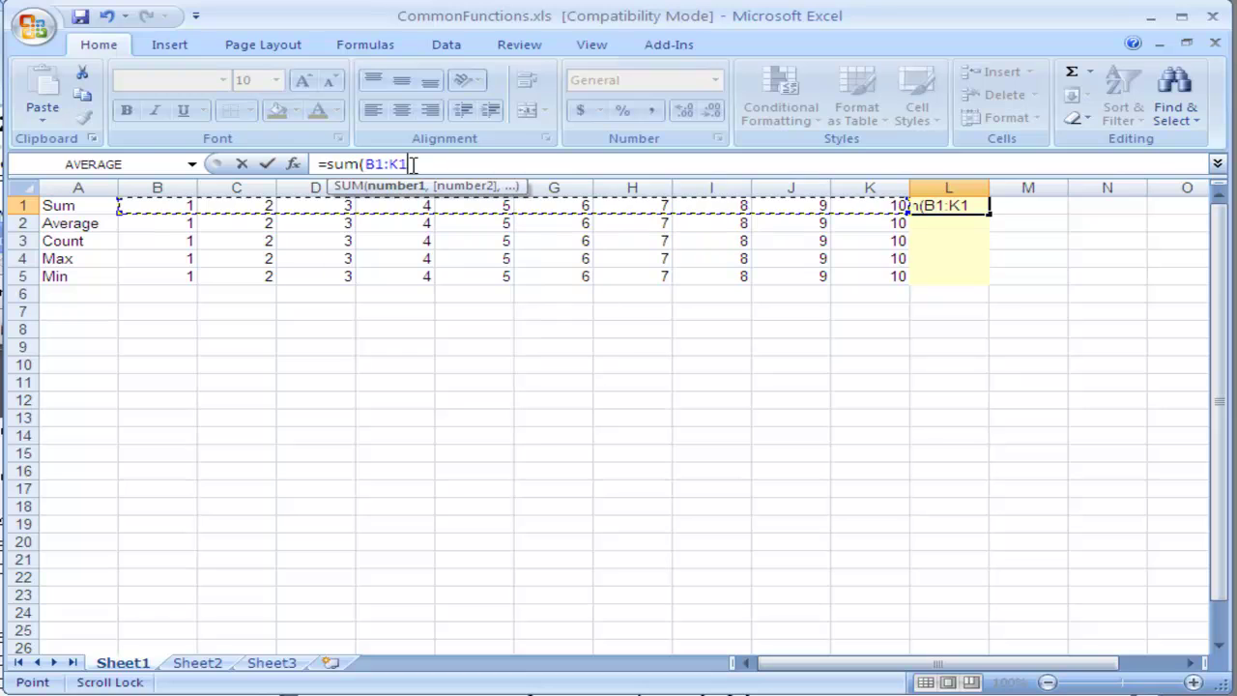
type(")")
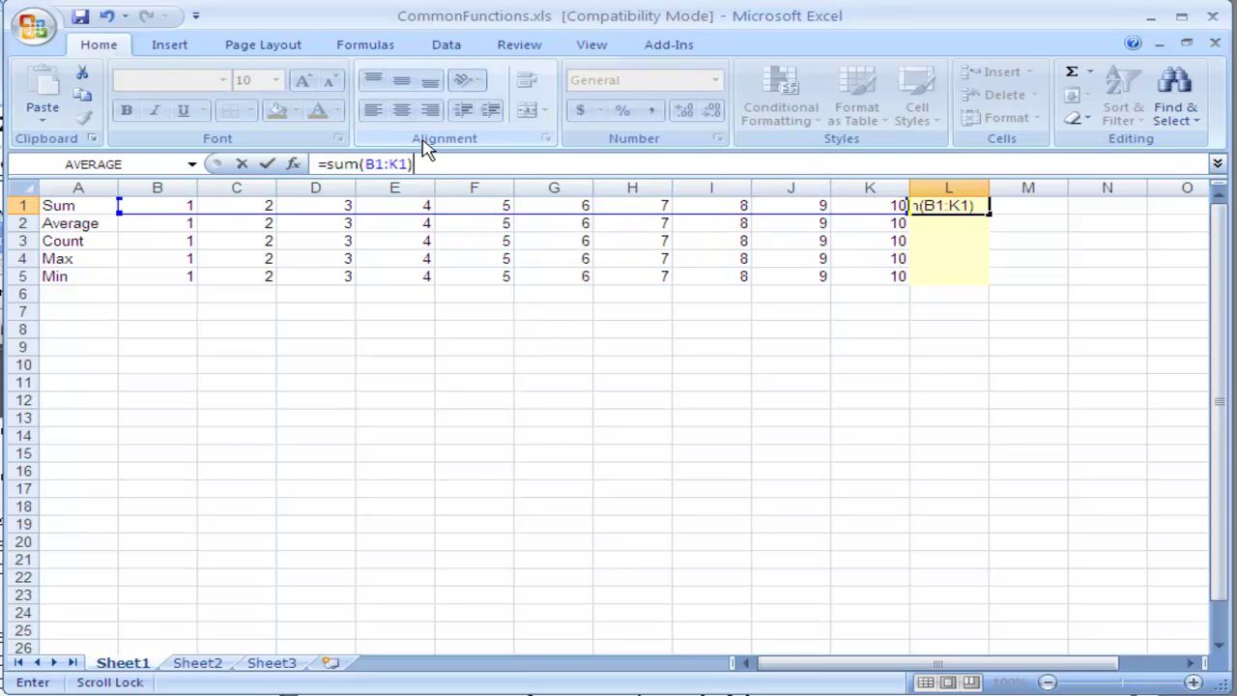
key("Return")
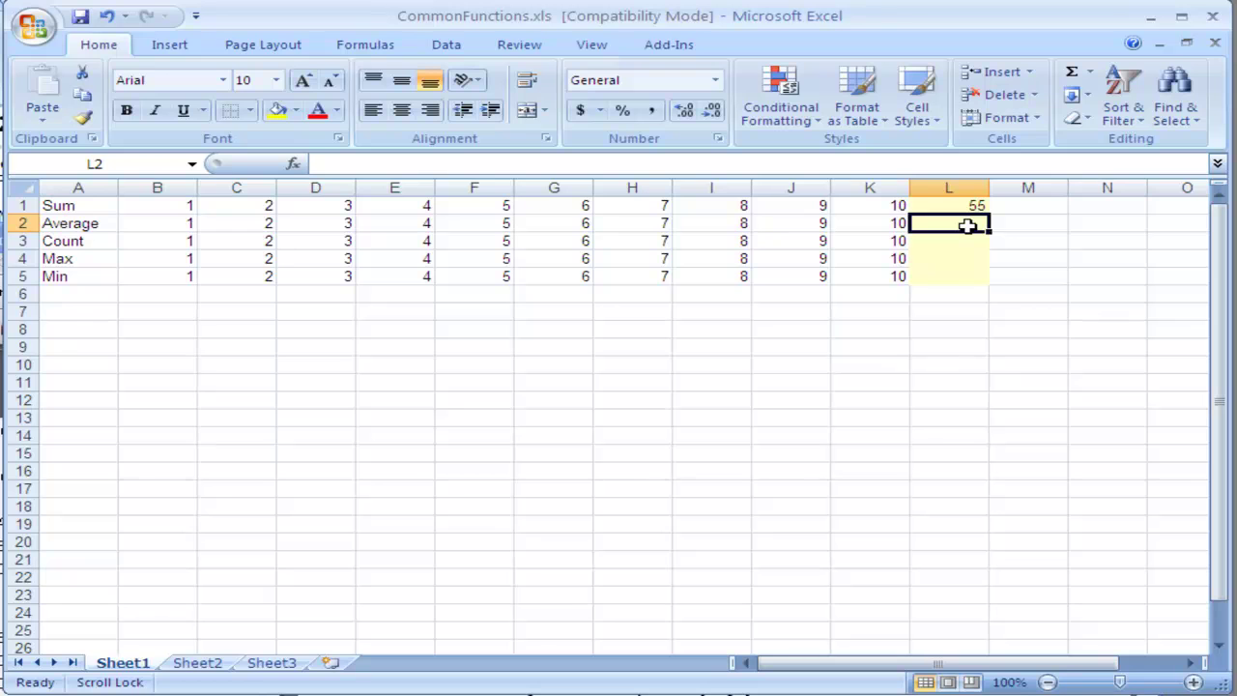
Enter =AVERAGE(B2:K2) in L2, showing 5.5.
type("=average")
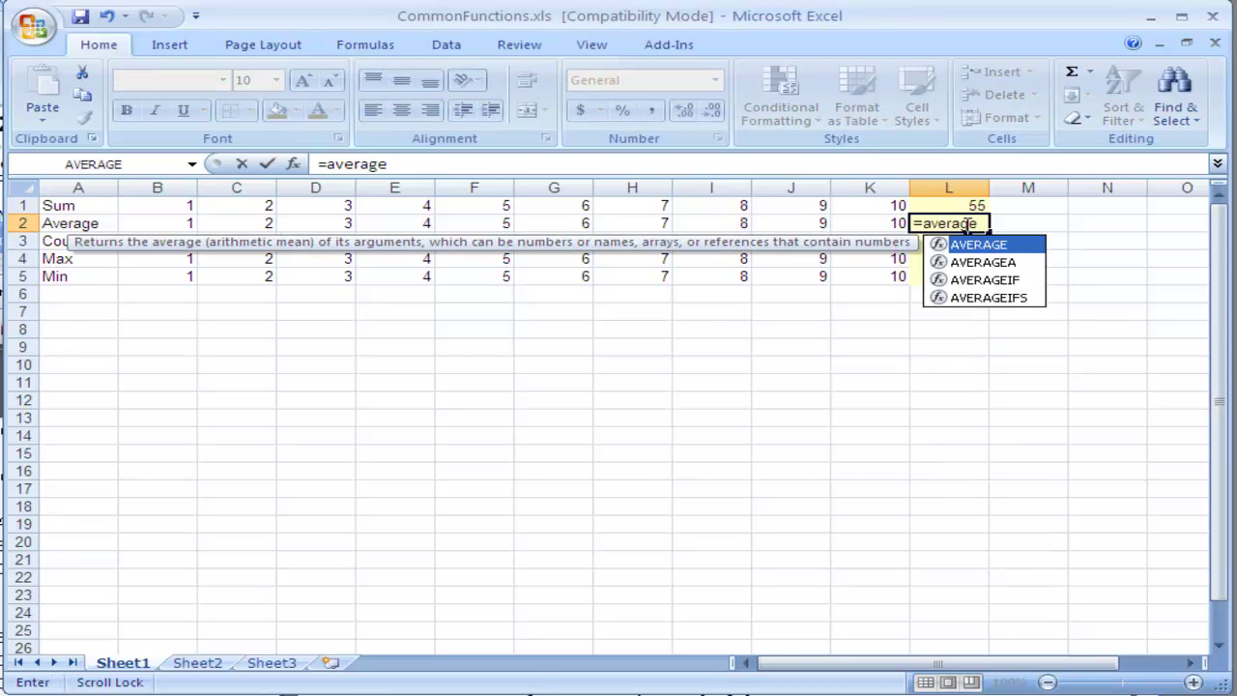
type("(")
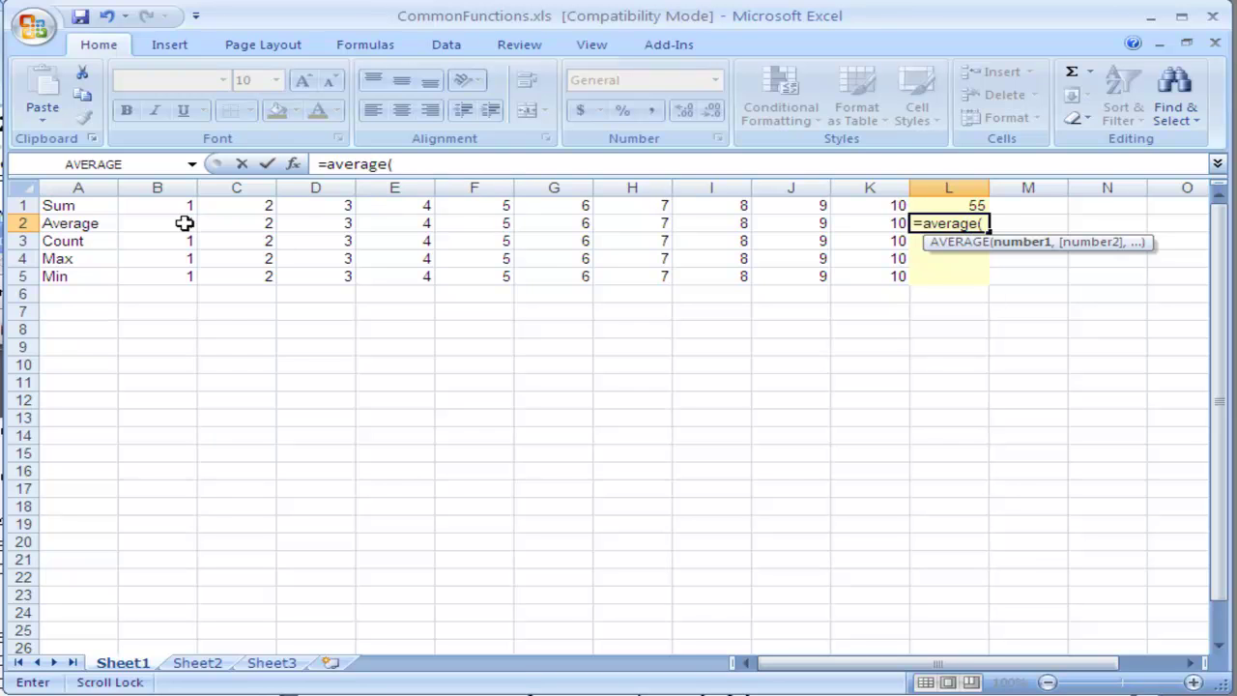
left_click_drag(184, 222, 857, 224)
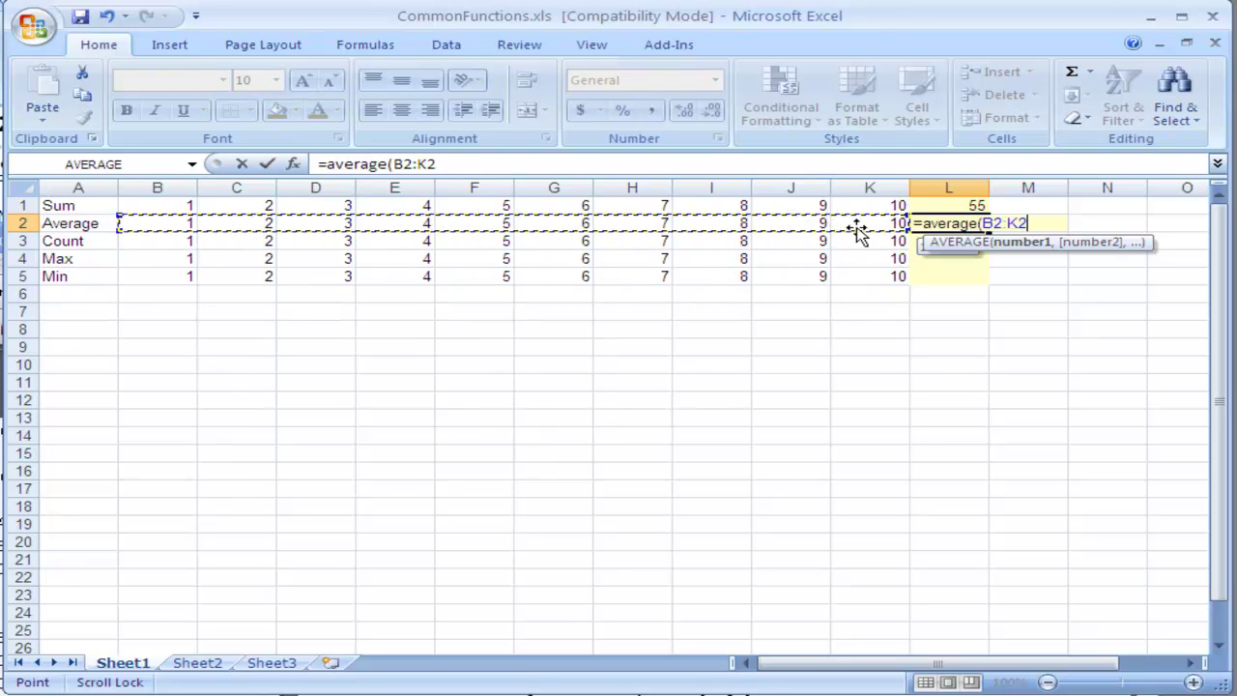
type(")")
key("Return")
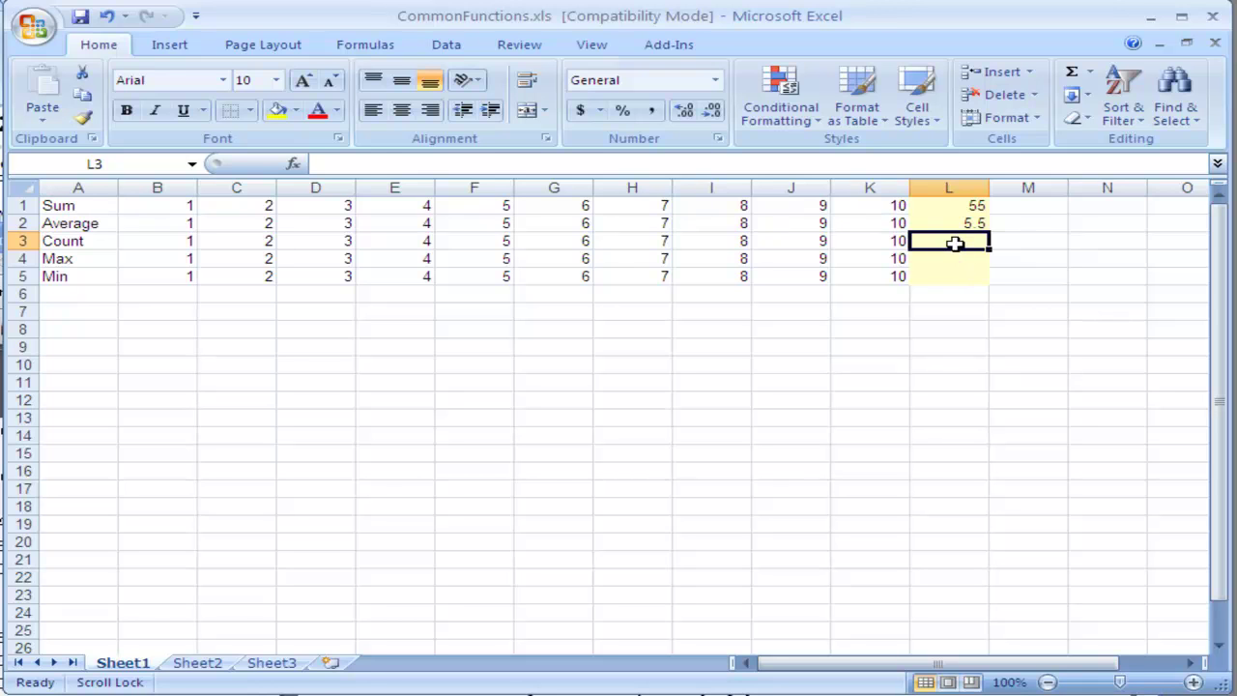
Enter =COUNT(B3:K3) in L3, counting 10 numbers.
type("=")
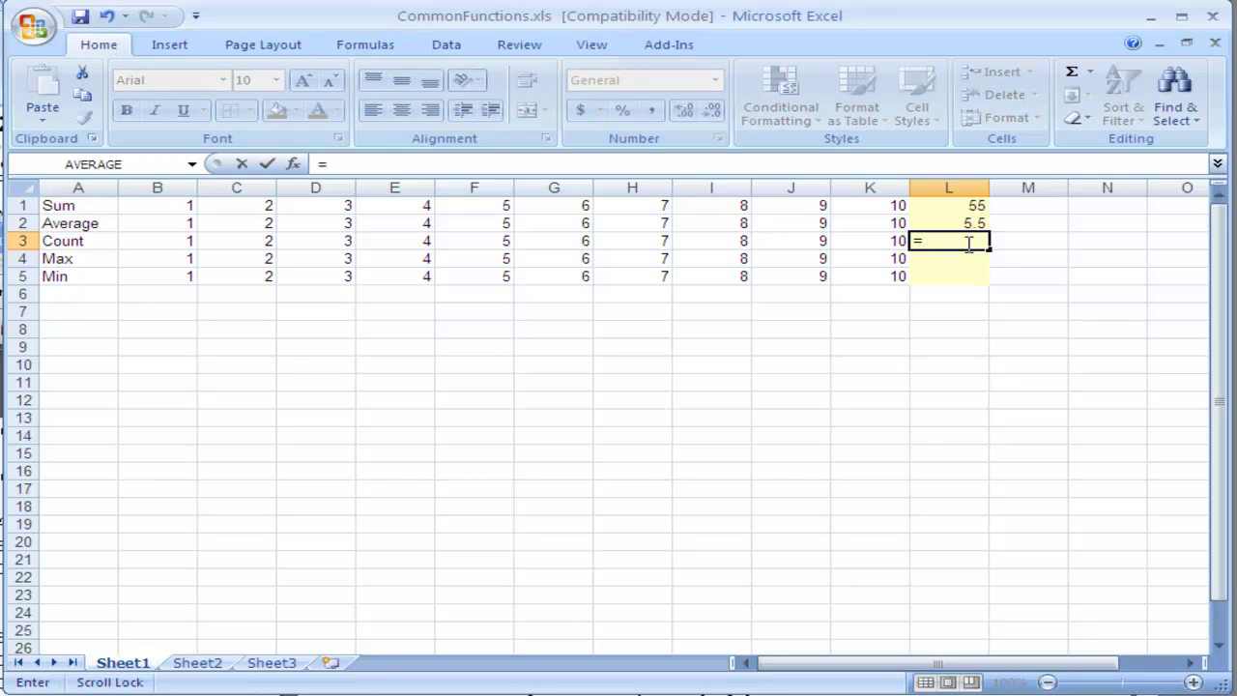
type("count")
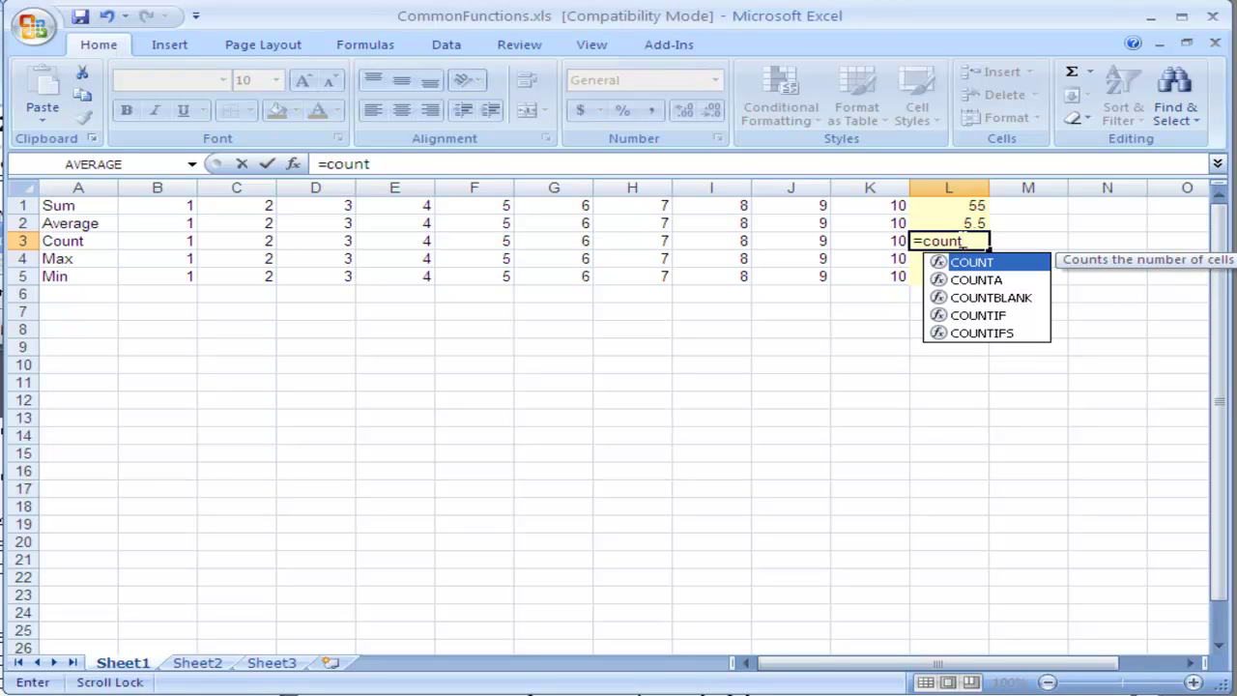
type("(")
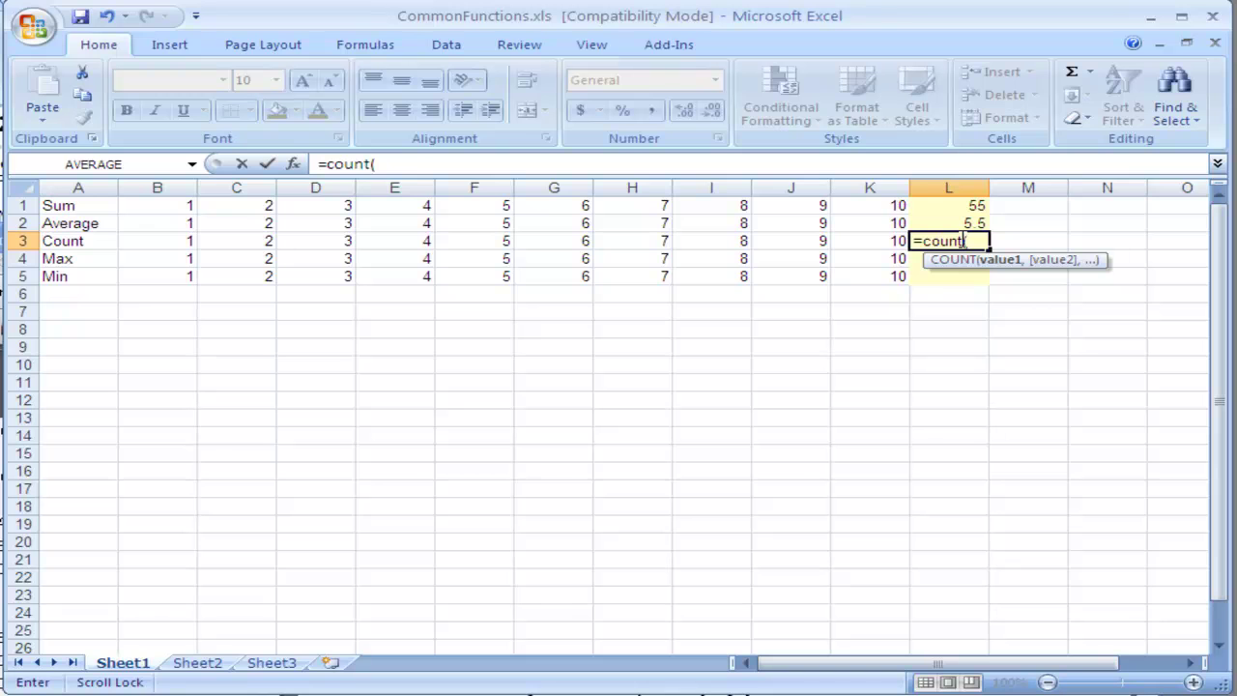
left_click_drag(174, 244, 850, 241)
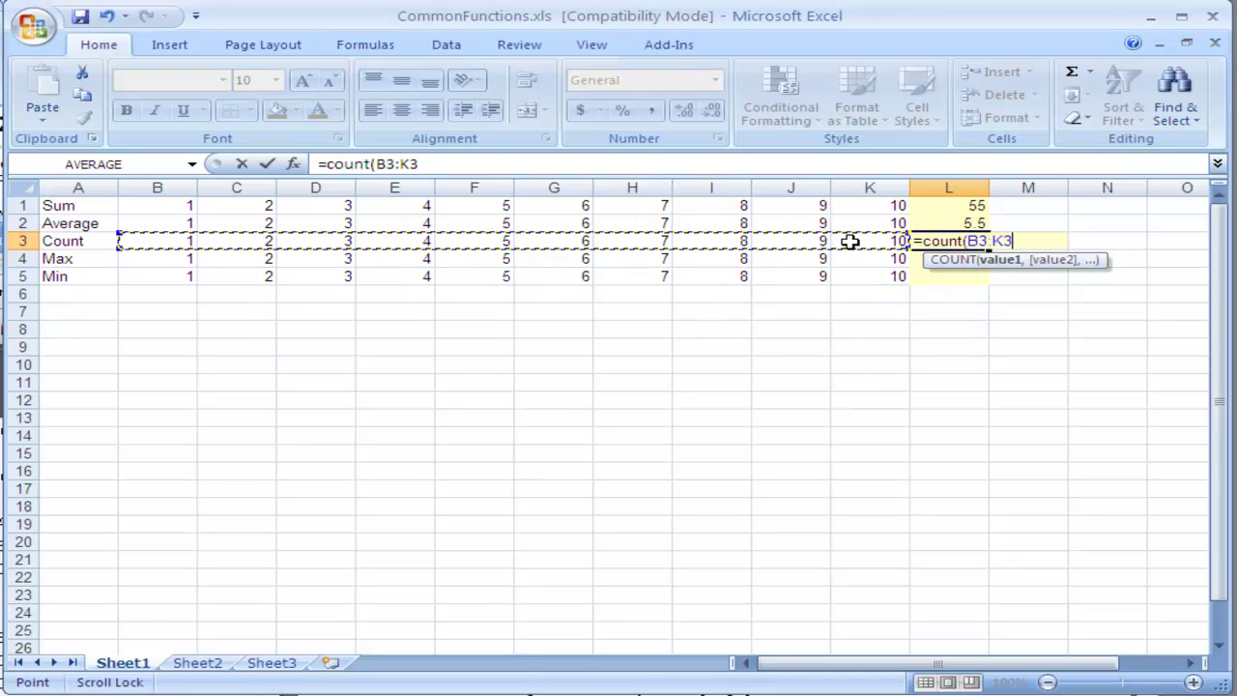
type(")")
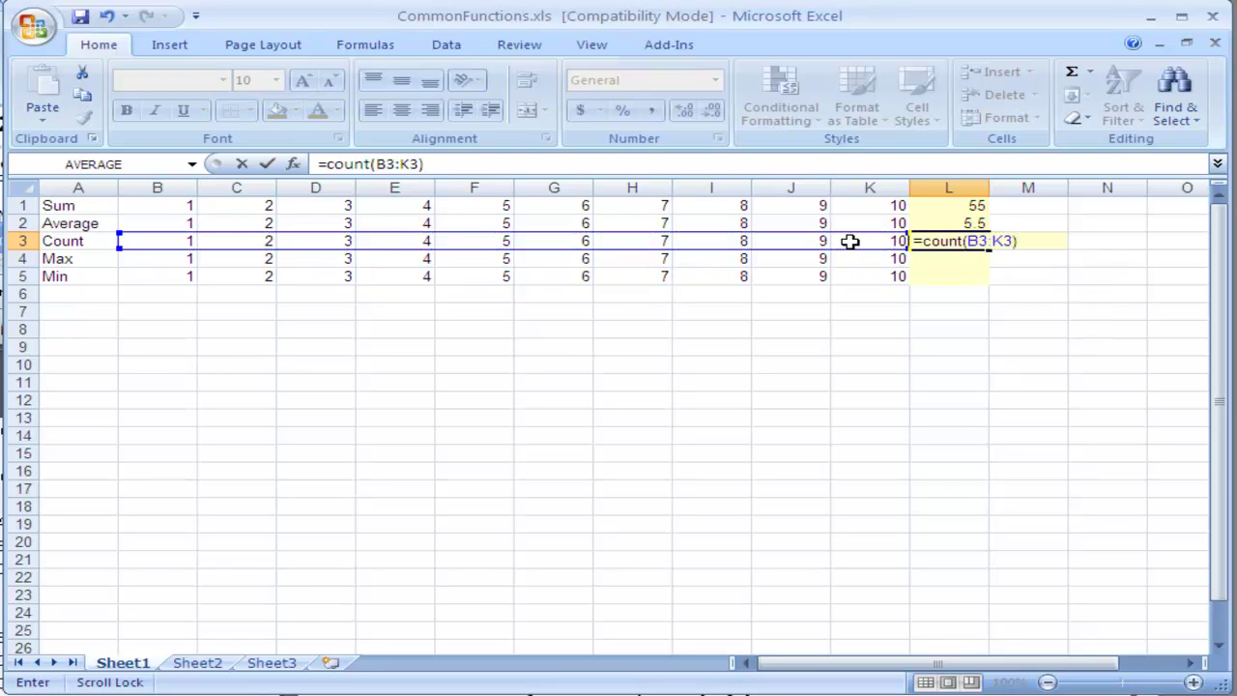
key("Return")
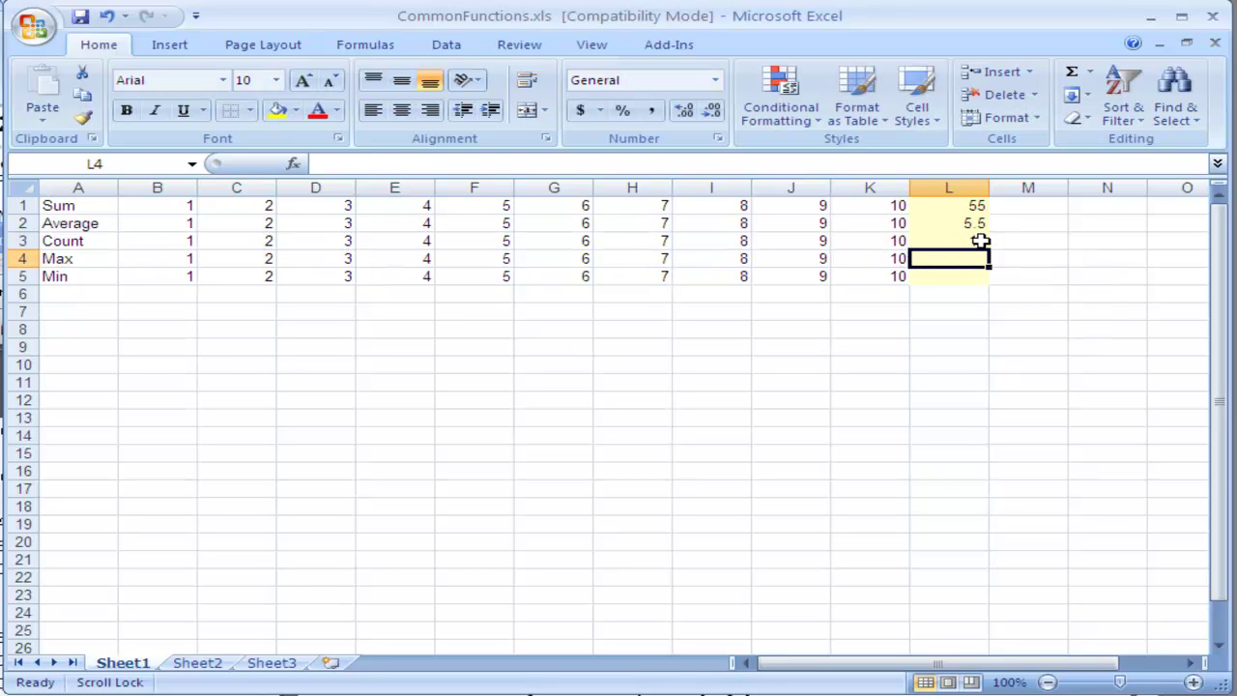
left_click(502, 240)
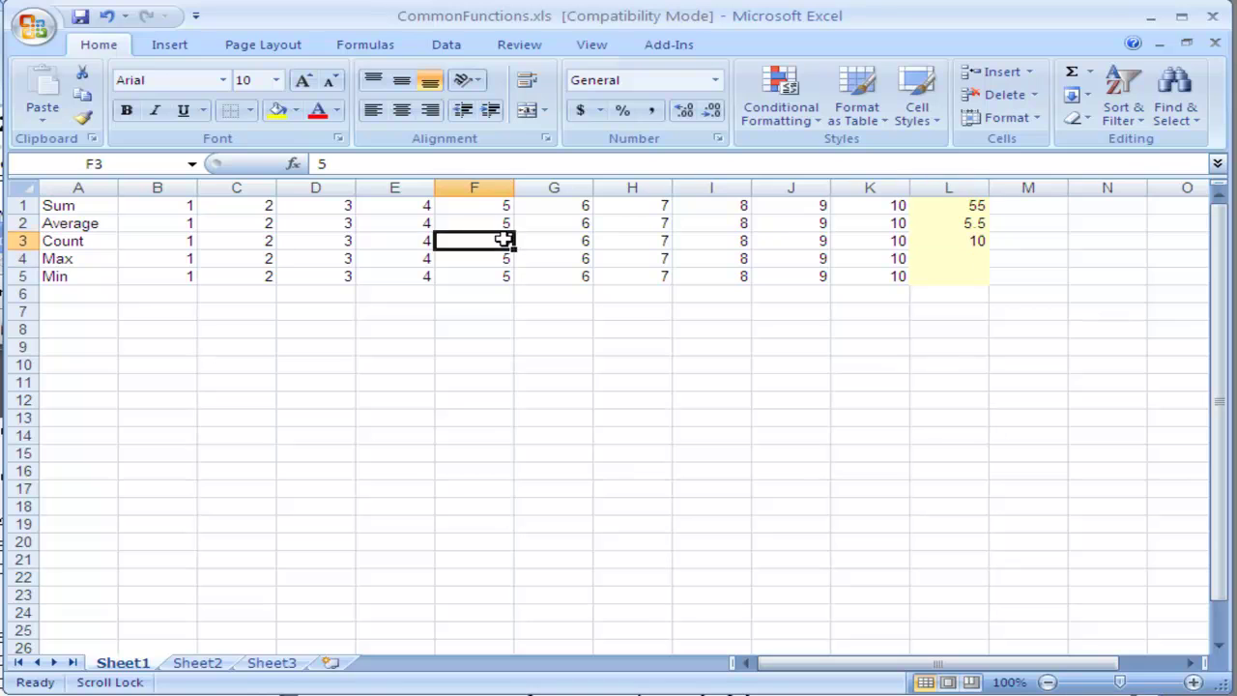
key("BackSpace")
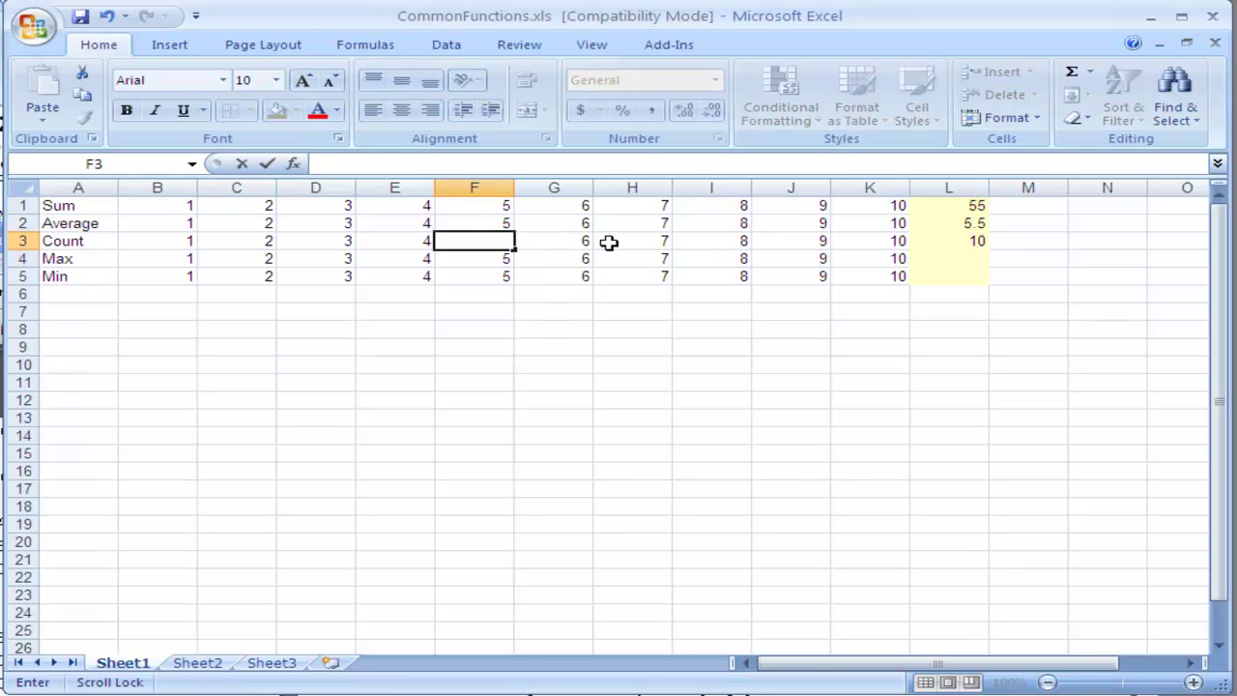
left_click(585, 244)
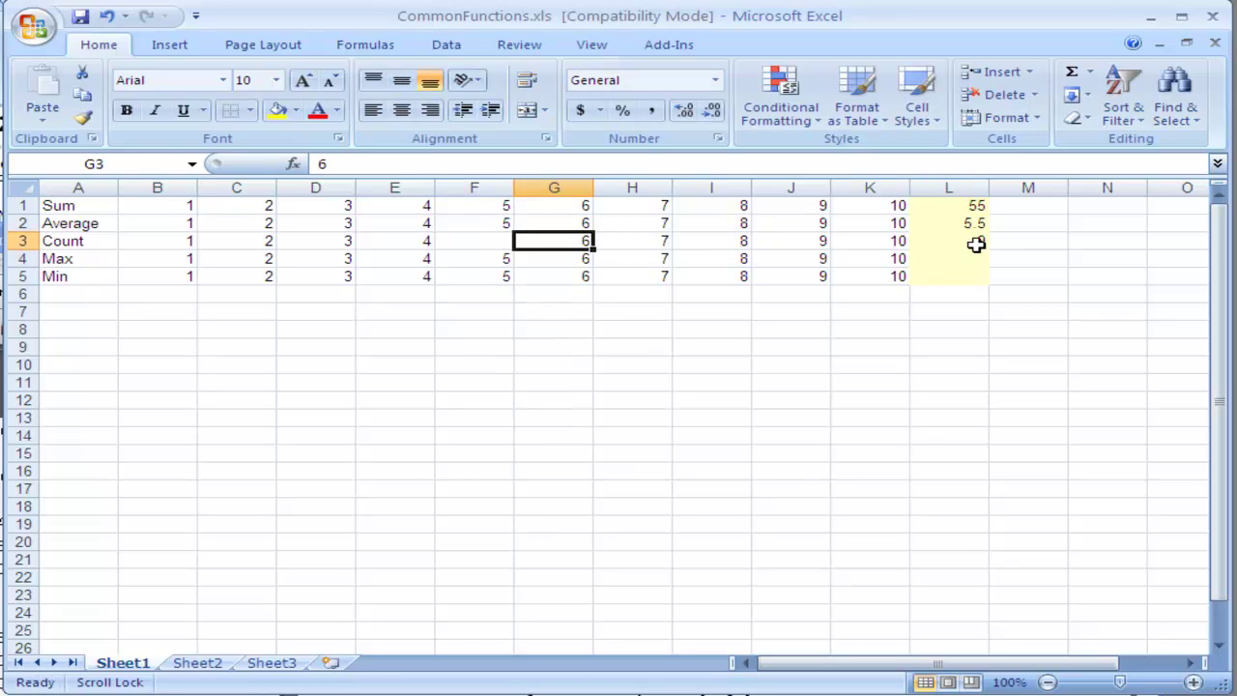
key("ctrl+z")
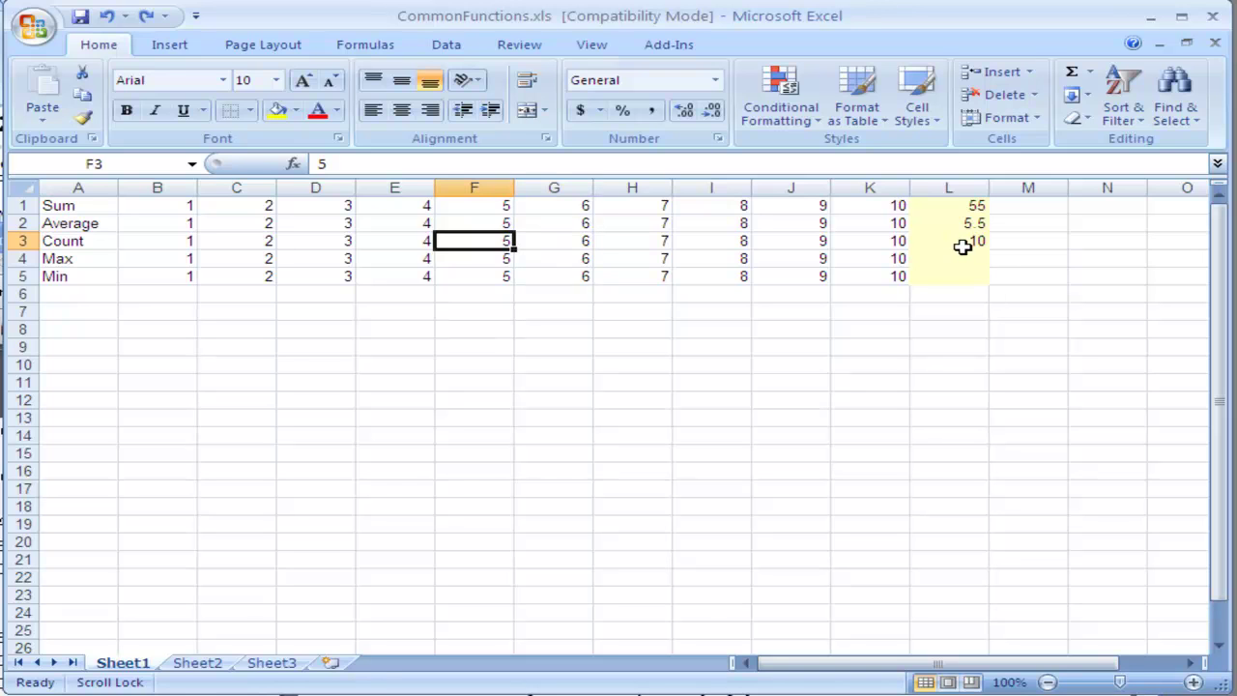
left_click(961, 259)
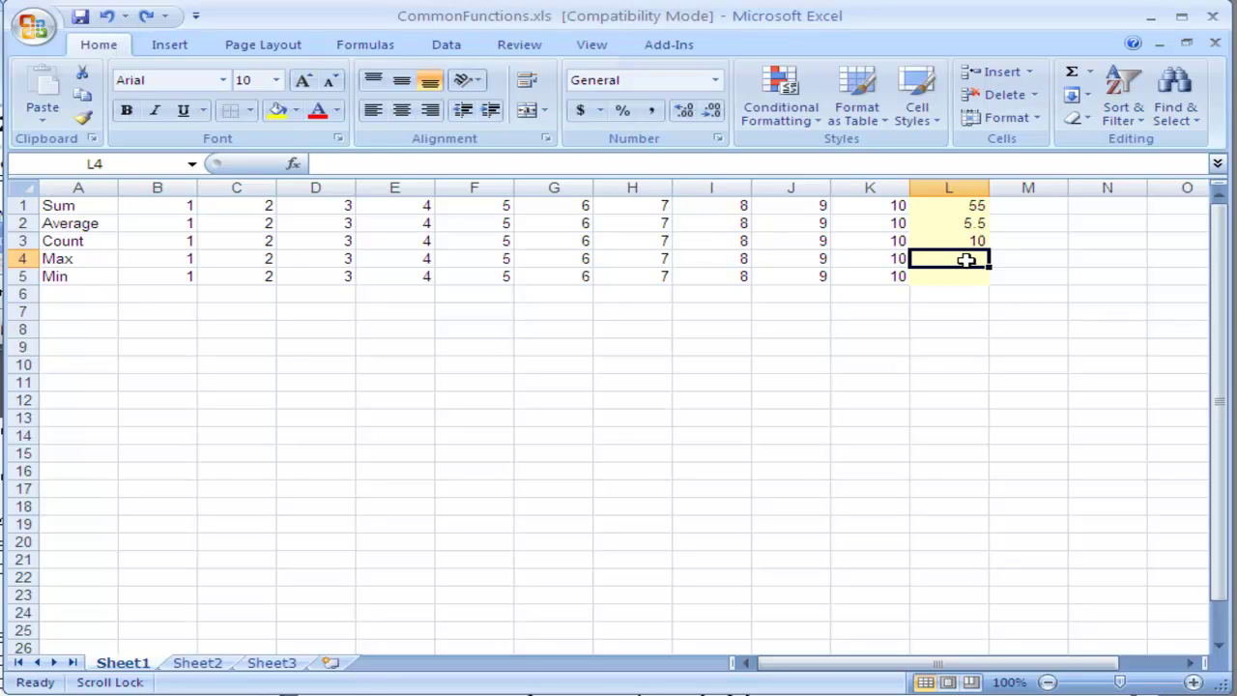
Enter =MAX(B4:K4) in L4, showing 10.
type("=")
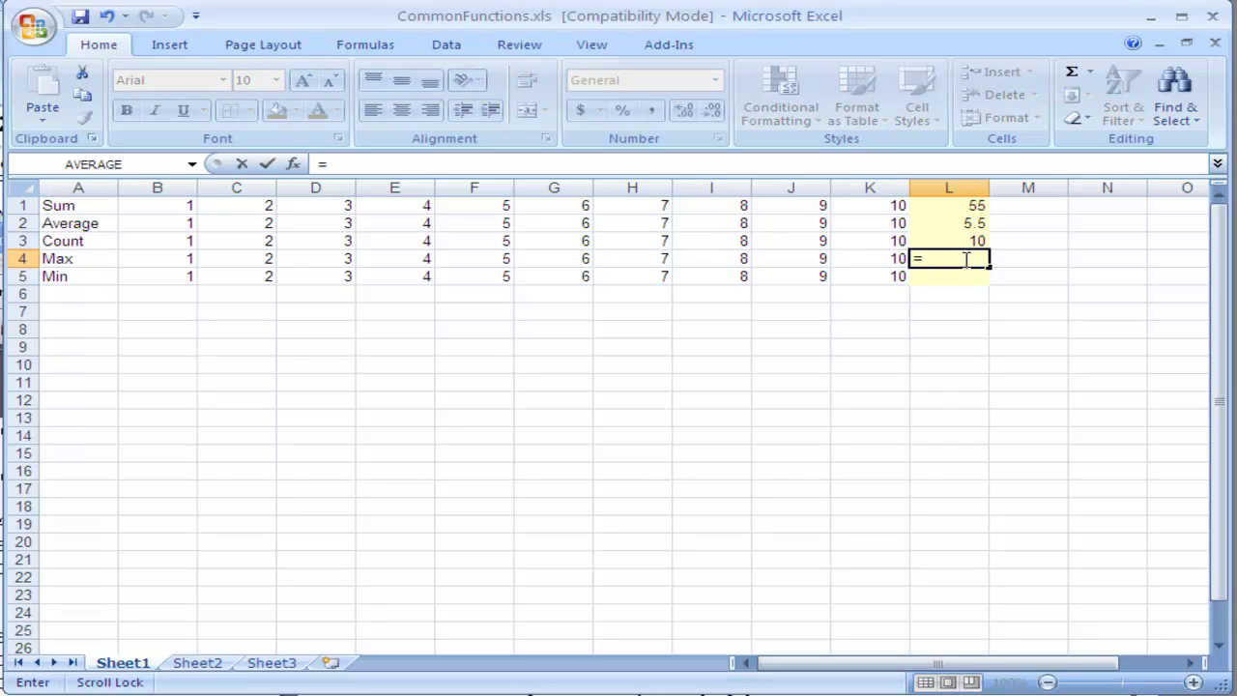
type("max(")
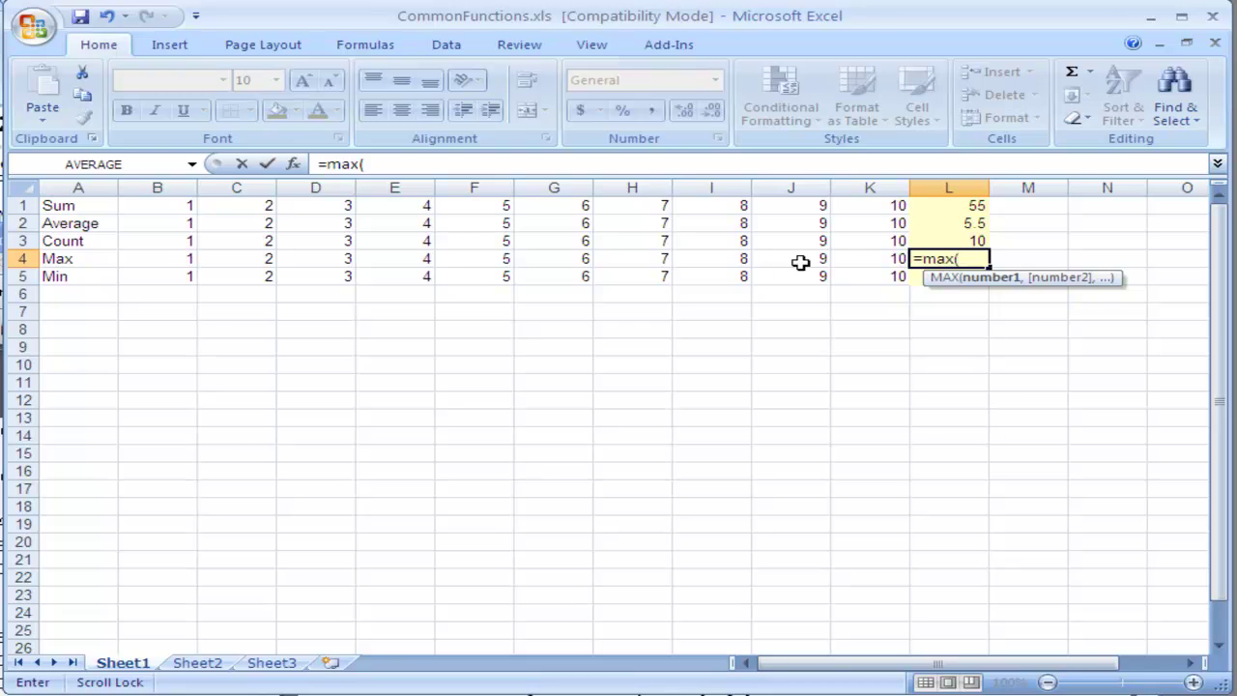
left_click_drag(860, 259, 172, 255)
type(")")
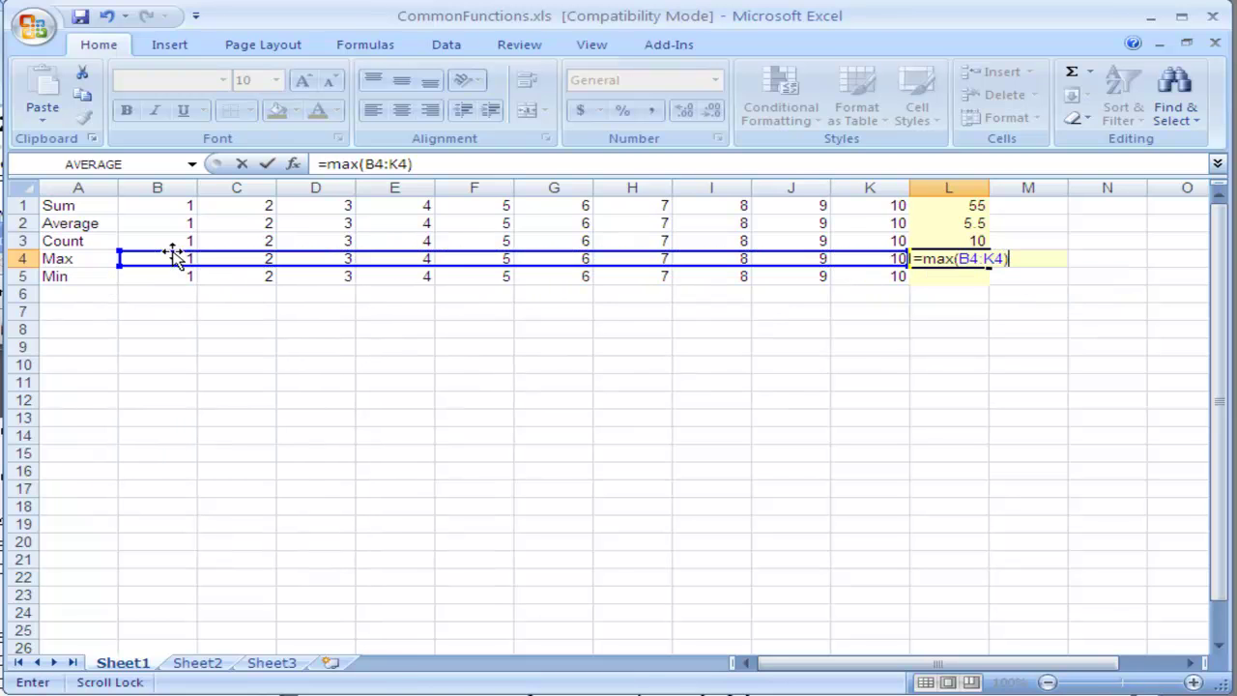
key("Return")
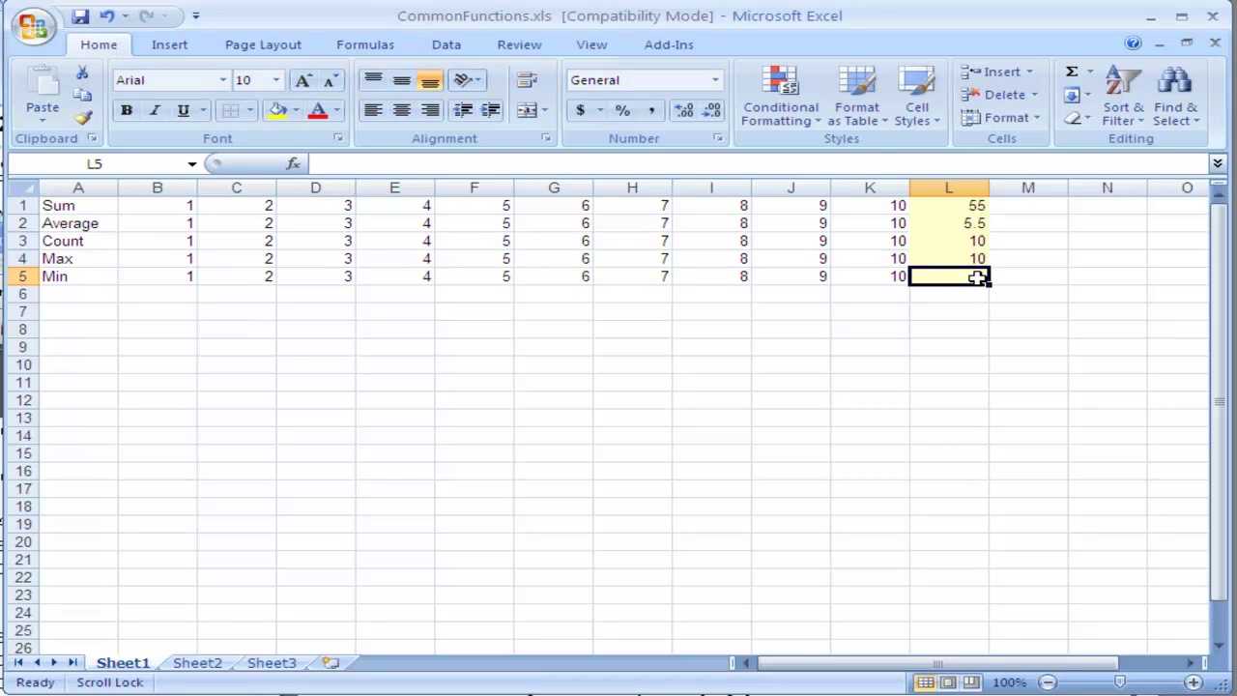
Enter =MIN(B5:K5) in L5, showing 1.
type("=")
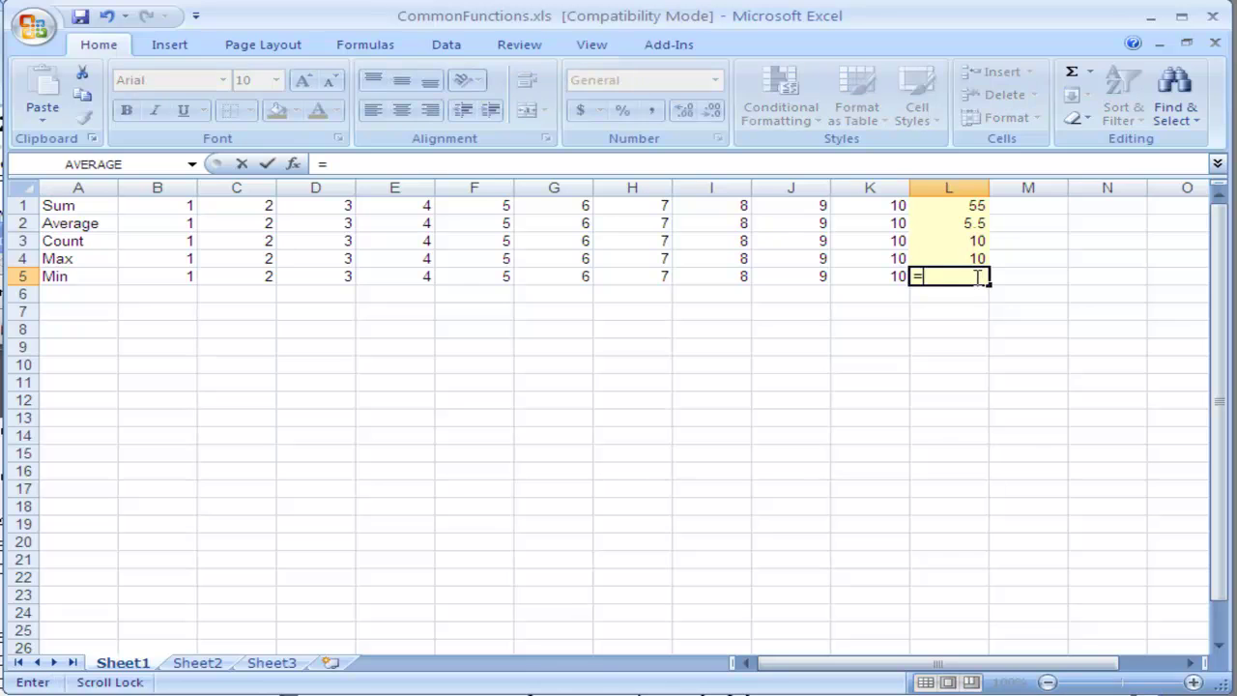
type("min(")
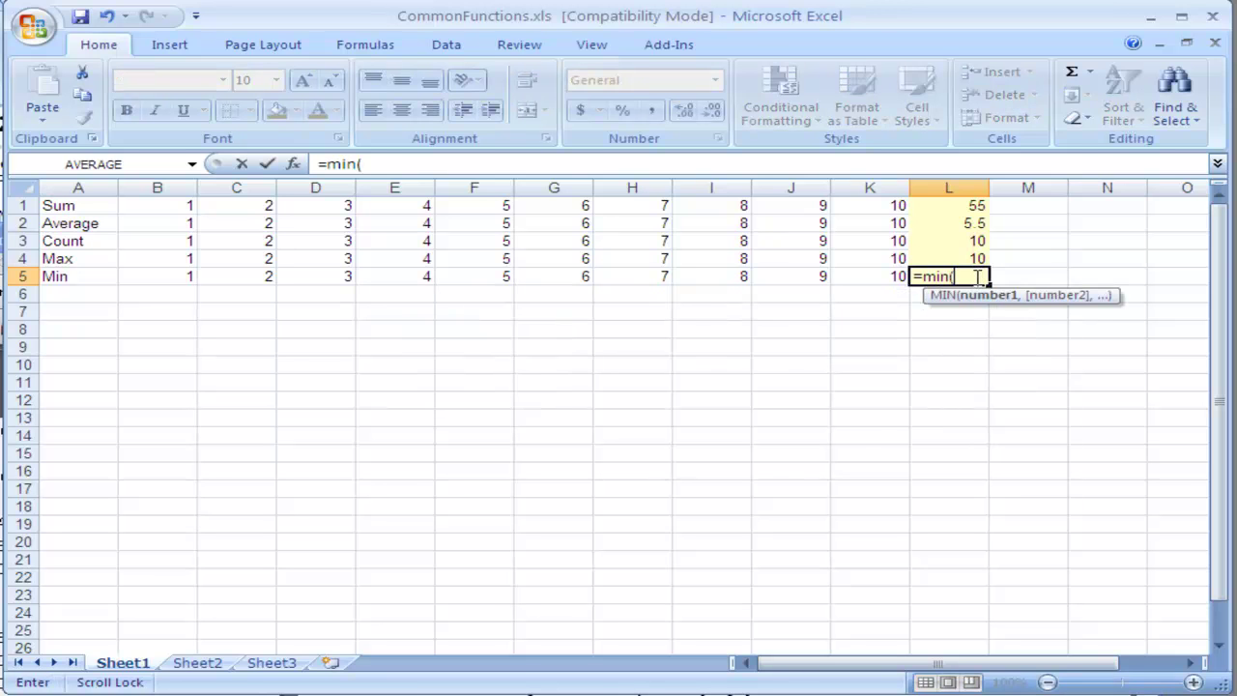
left_click_drag(878, 274, 185, 275)
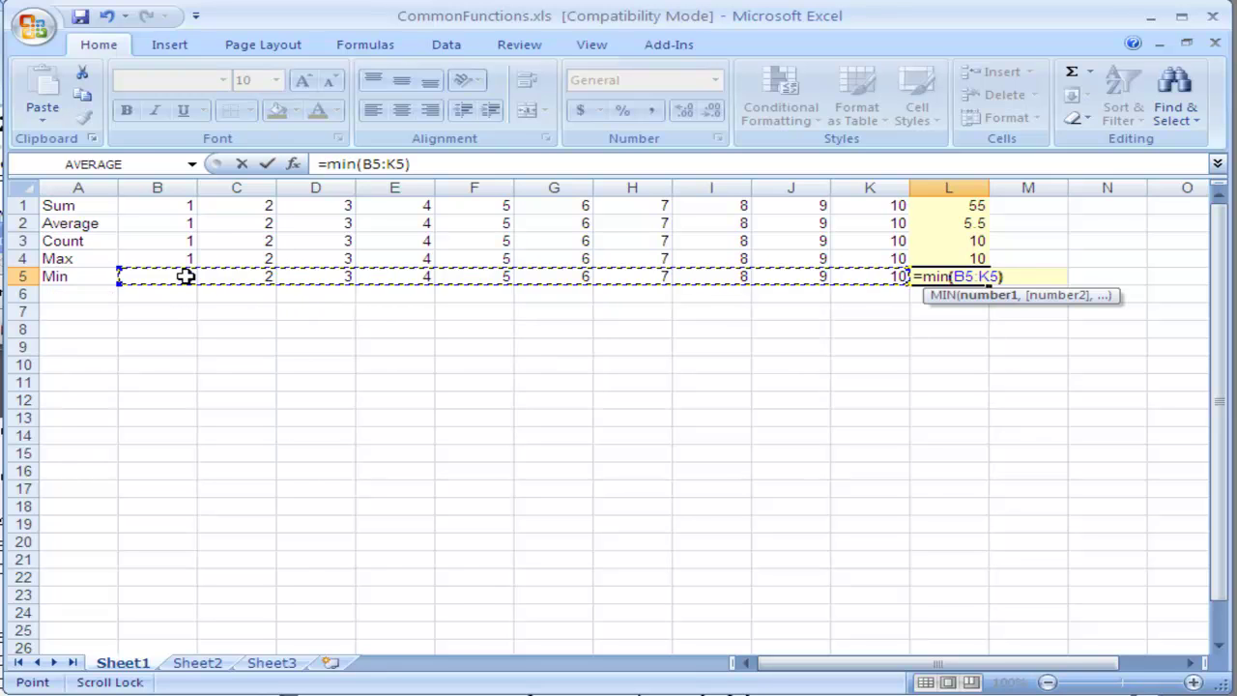
type(")")
key("Return")
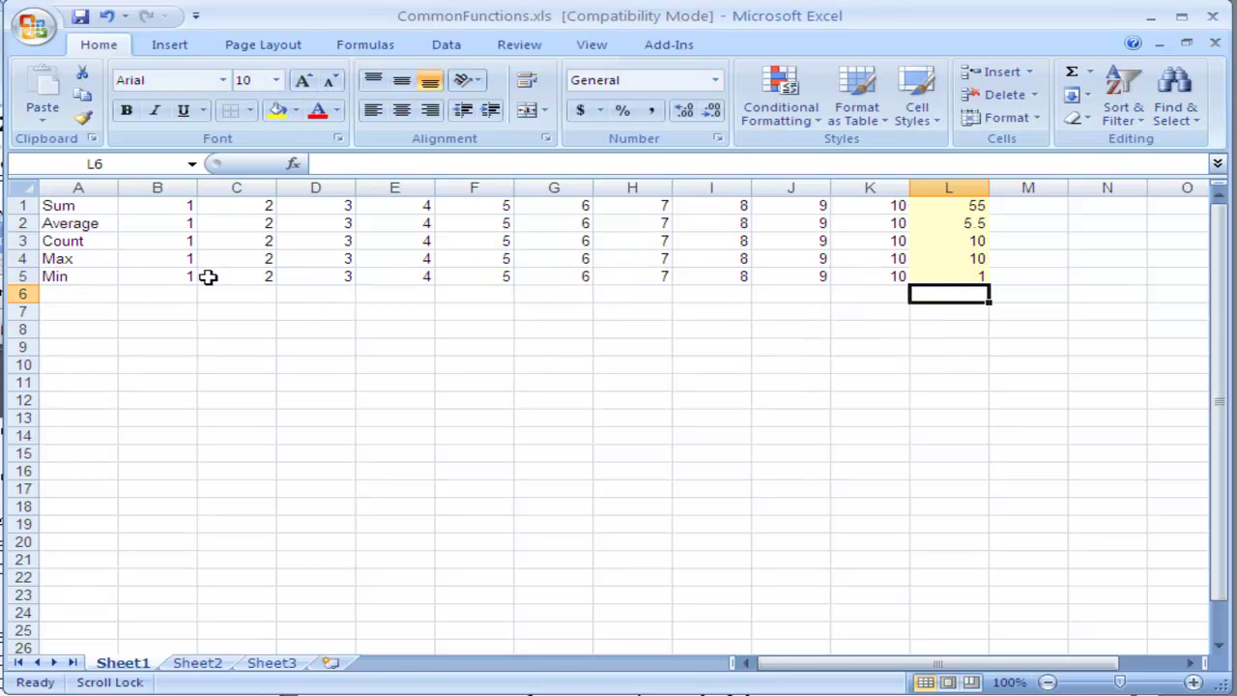
Enter test values 4556, 56456, 45646, 45646 and 45645 into B5 through F5.
left_click(167, 277)
type("4556")
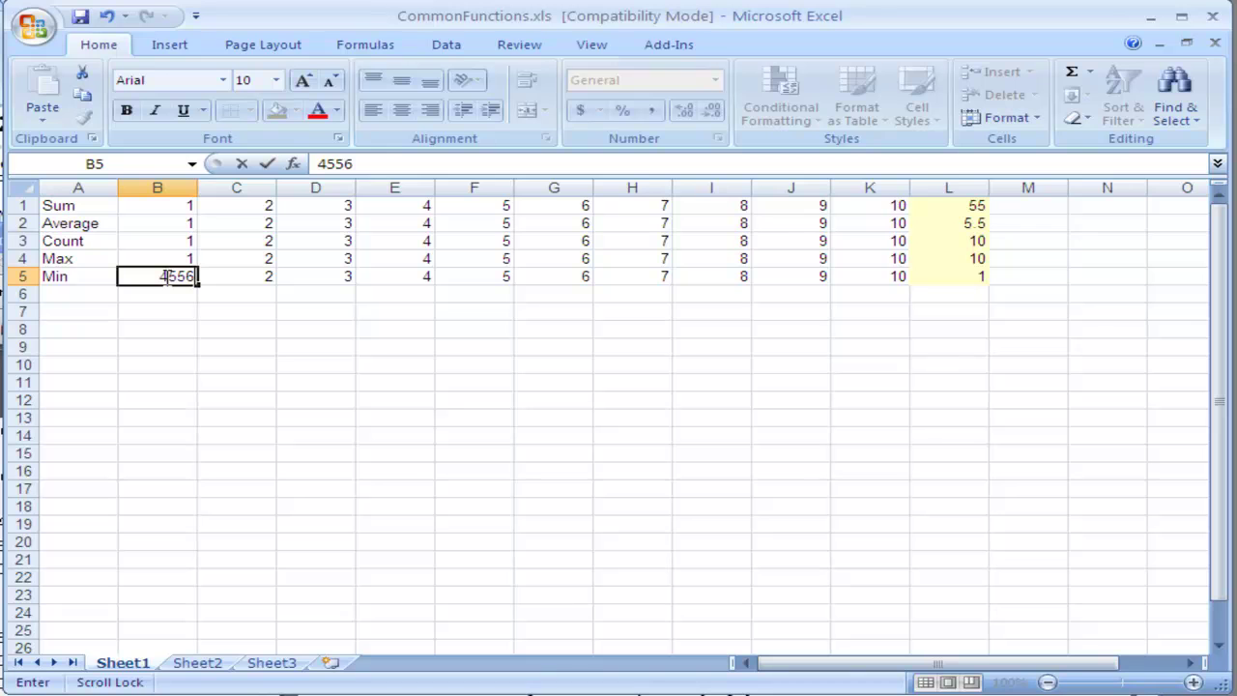
key("Tab")
type("56456")
key("Tab")
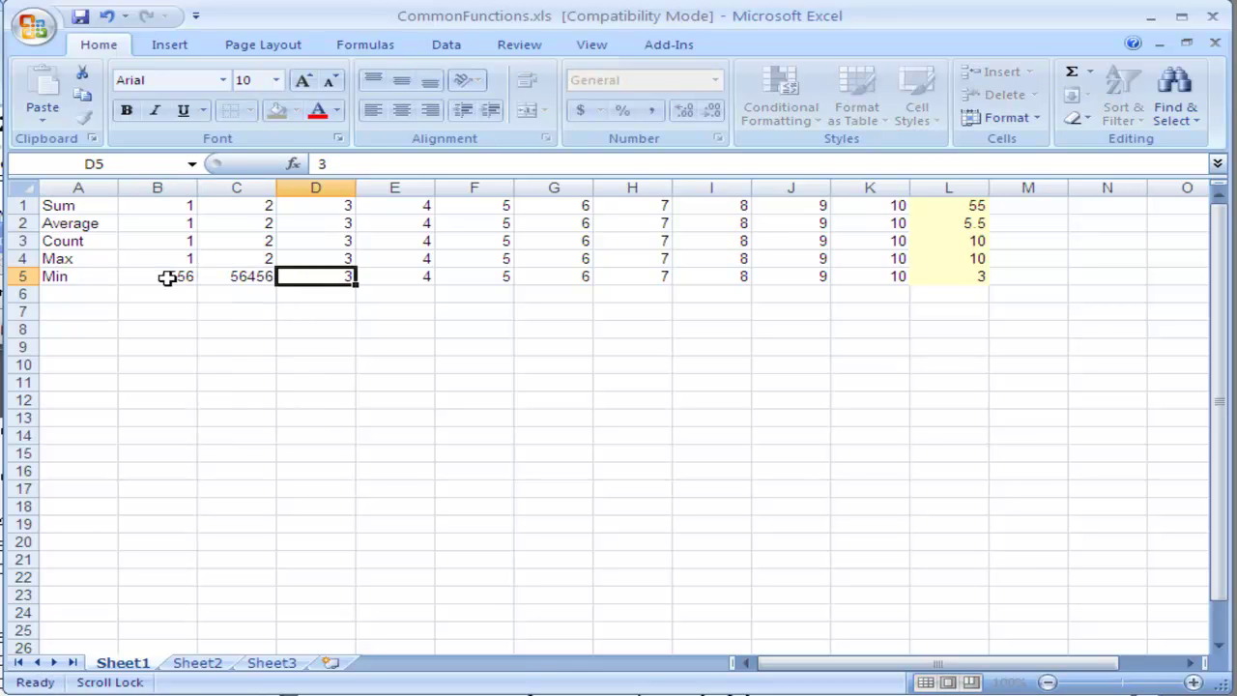
type("45646")
key("Tab")
type("45646")
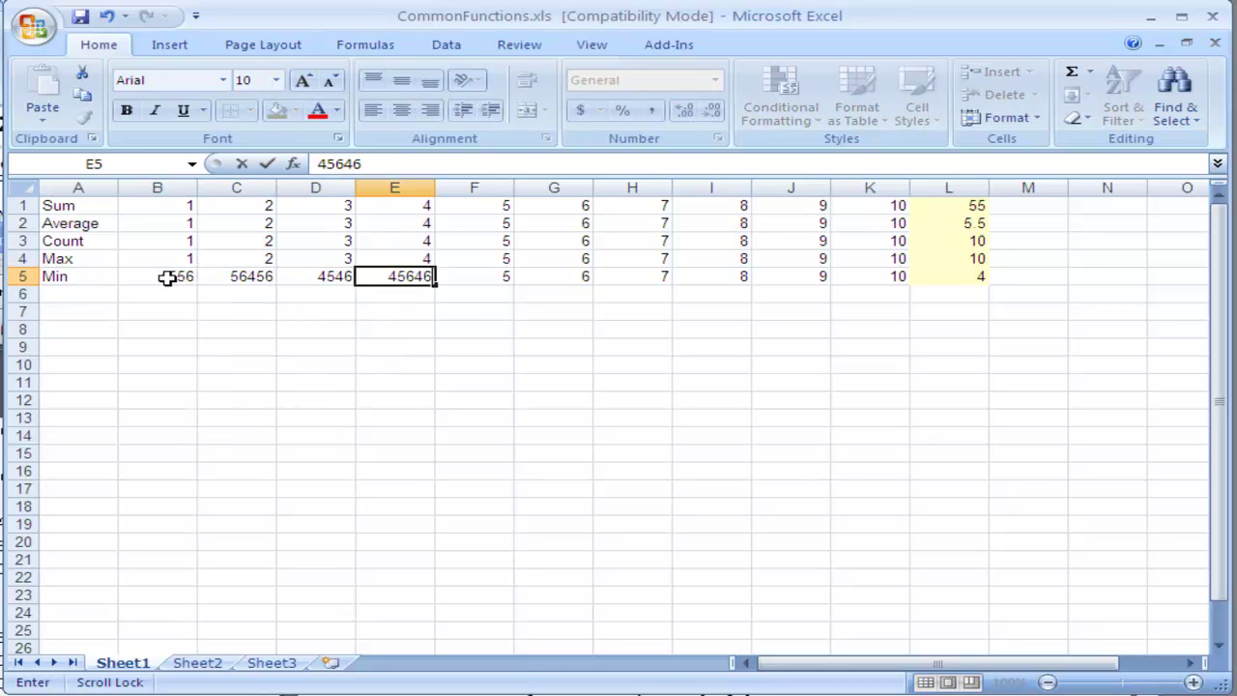
key("Tab")
type("45645")
key("Tab")
Enter 456, 4564, 546654, 54654 and 4654 into G5 through K5, making L5's minimum 456.
type("456")
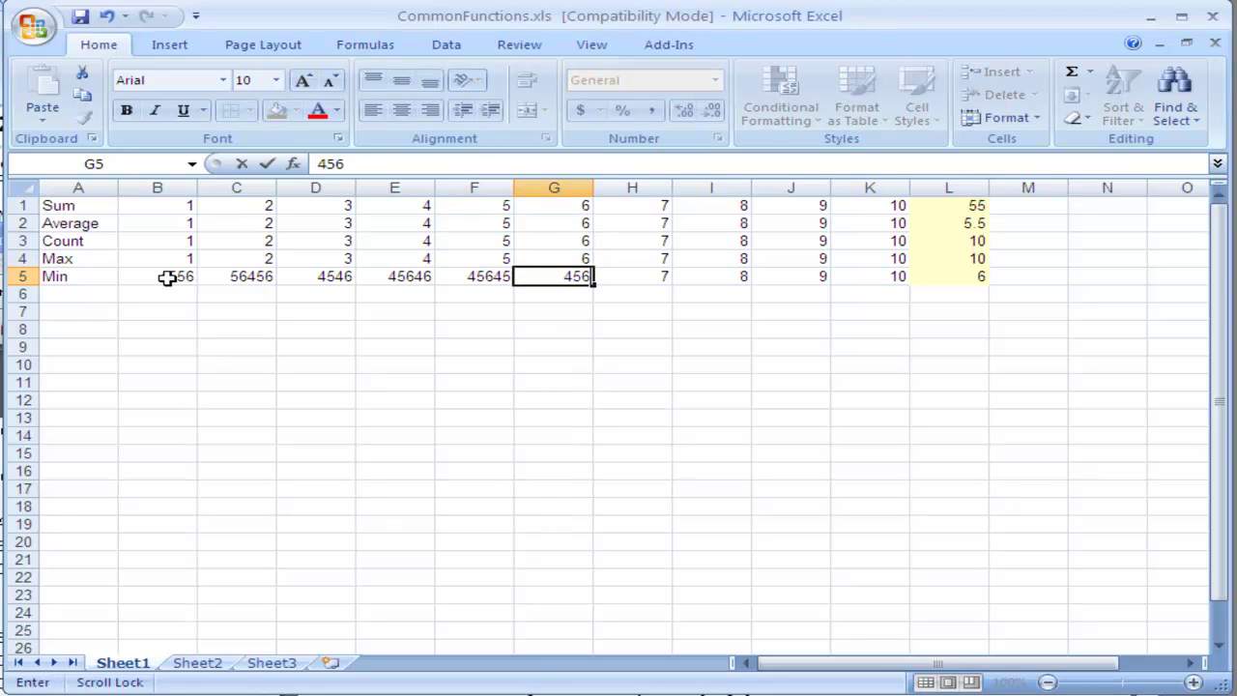
key("Tab")
type("4564")
key("Tab")
type("546654")
key("Tab")
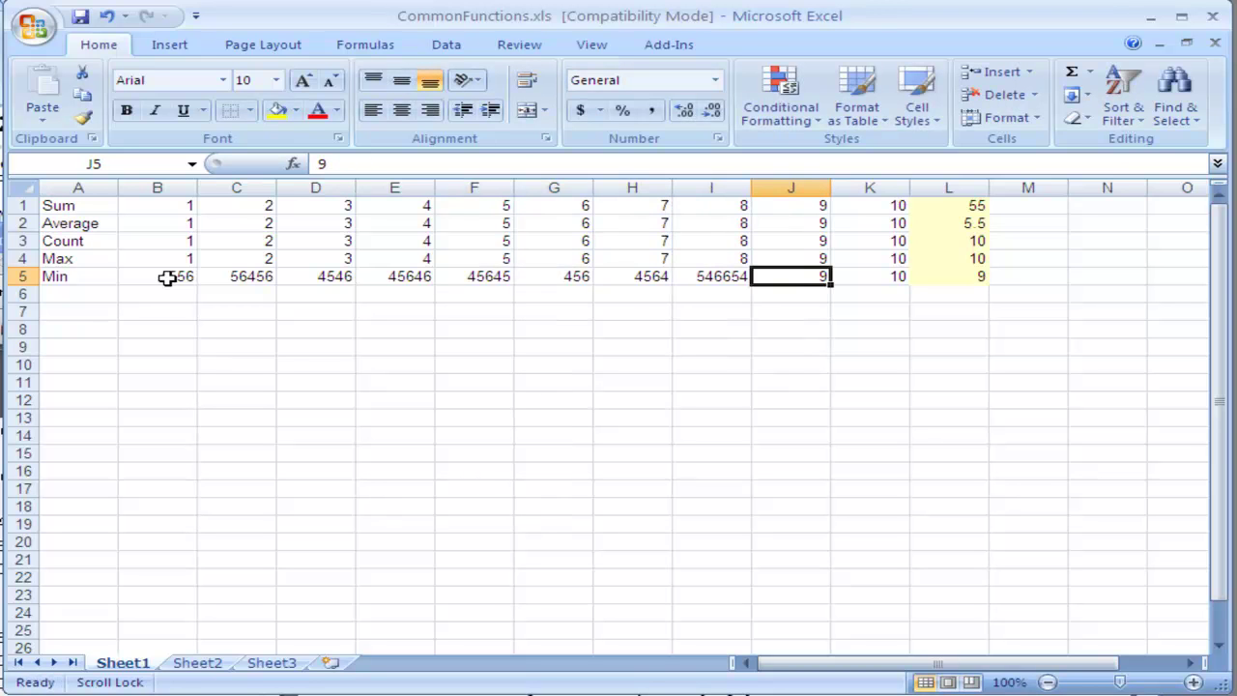
type("54654")
key("Tab")
type("4654")
key("Tab")
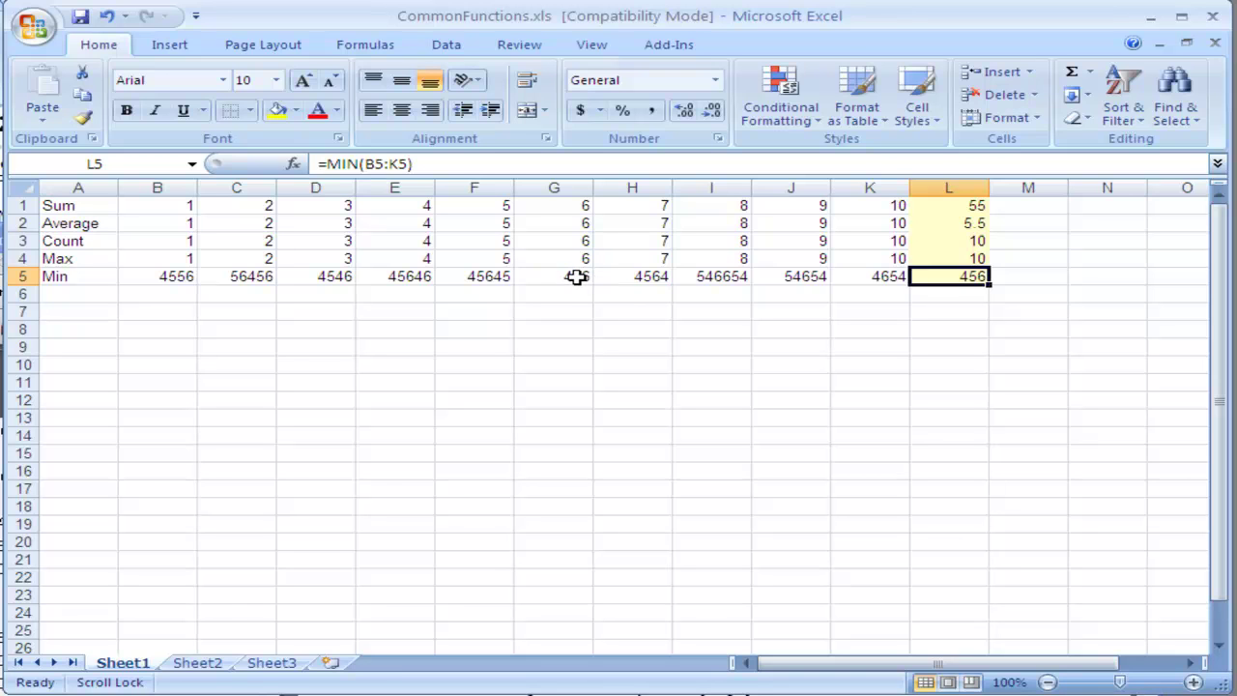
Undo the latest test entries so H5 through K5 return to 7, 8, 9 and 10.
key("Left")
key("ctrl+d")
key("Left")
key("ctrl+d")
key("Left")
key("ctrl+d")
key("Left")
key("ctrl+d")
key("Left")
key("ctrl+d")
key("Left")
key("ctrl+d")
key("Left")
key("ctrl+d")
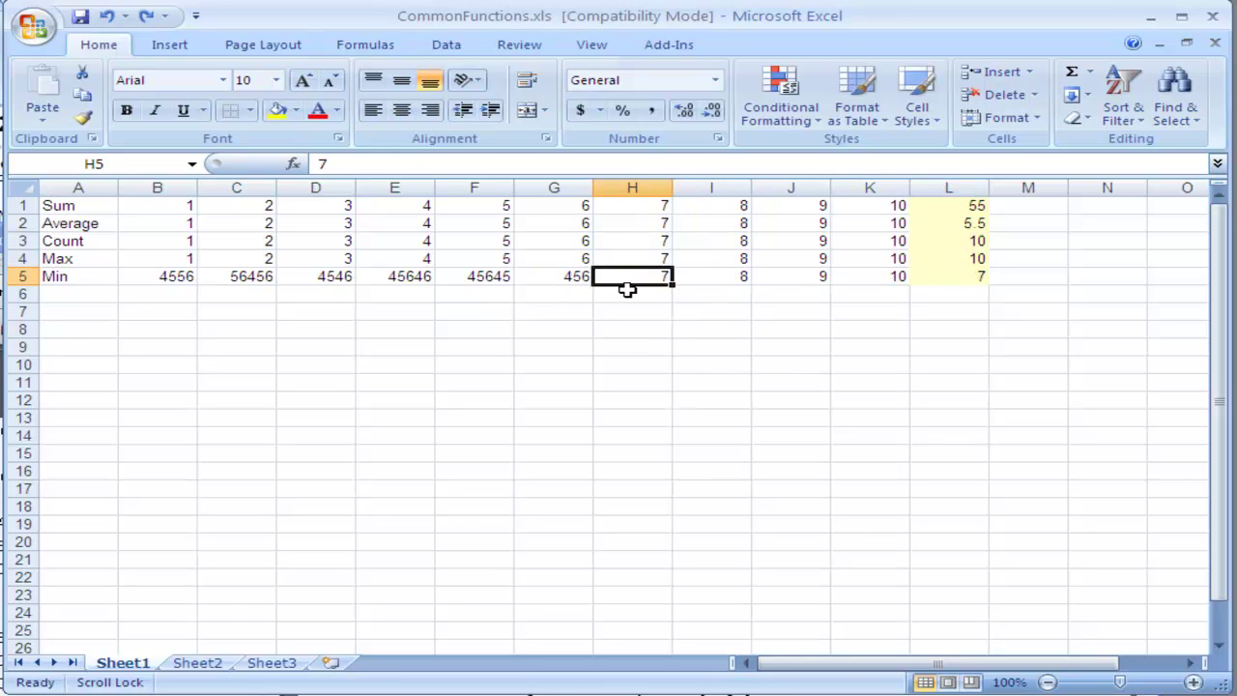
key("Left")
key("ctrl+d")
key("Left")
key("ctrl+d")
key("Left")
key("ctrl+d")
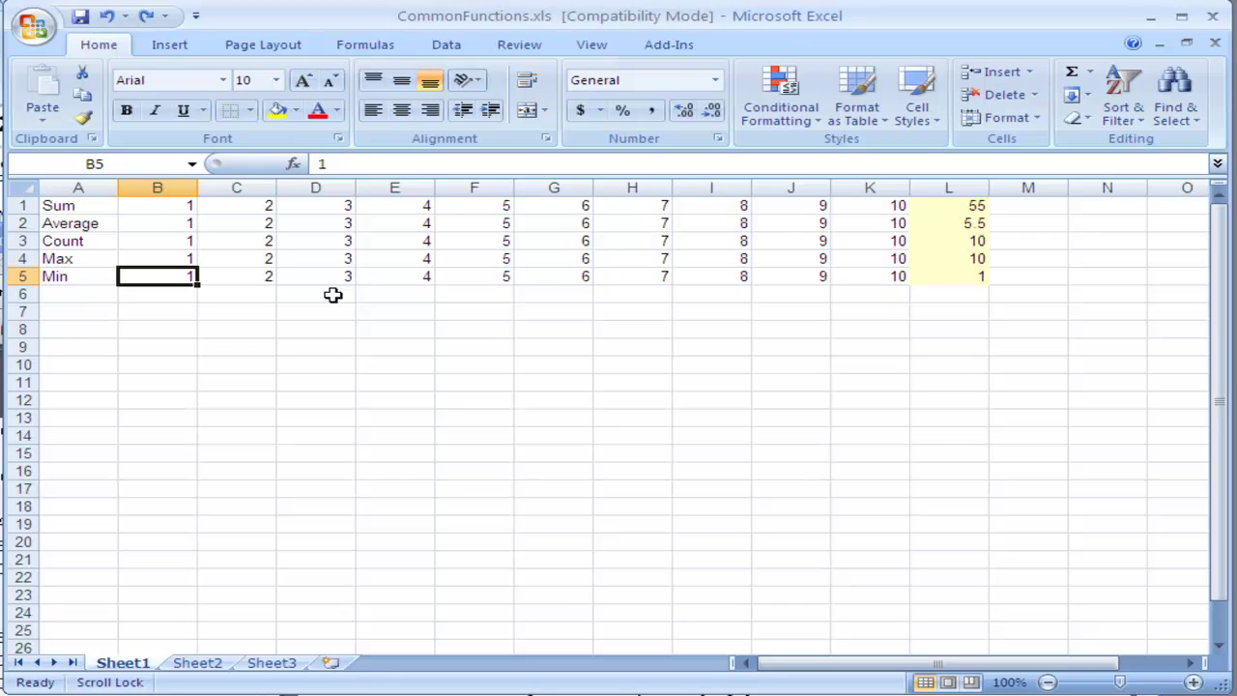
Bring up Insert Function, clear its default search description, and move the dialog into view.
left_click(294, 166)
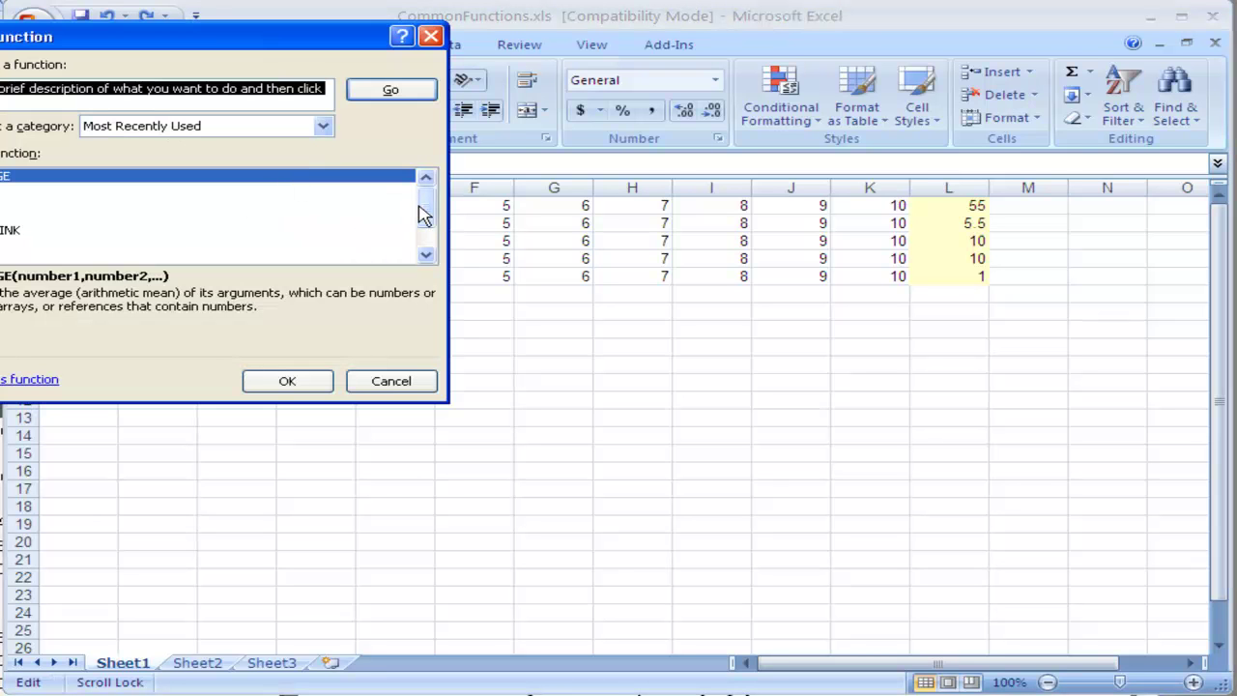
mouse_move(425, 211)
left_mouse_down()
mouse_move(425, 239)
mouse_move(425, 198)
left_mouse_up()
key("BackSpace")
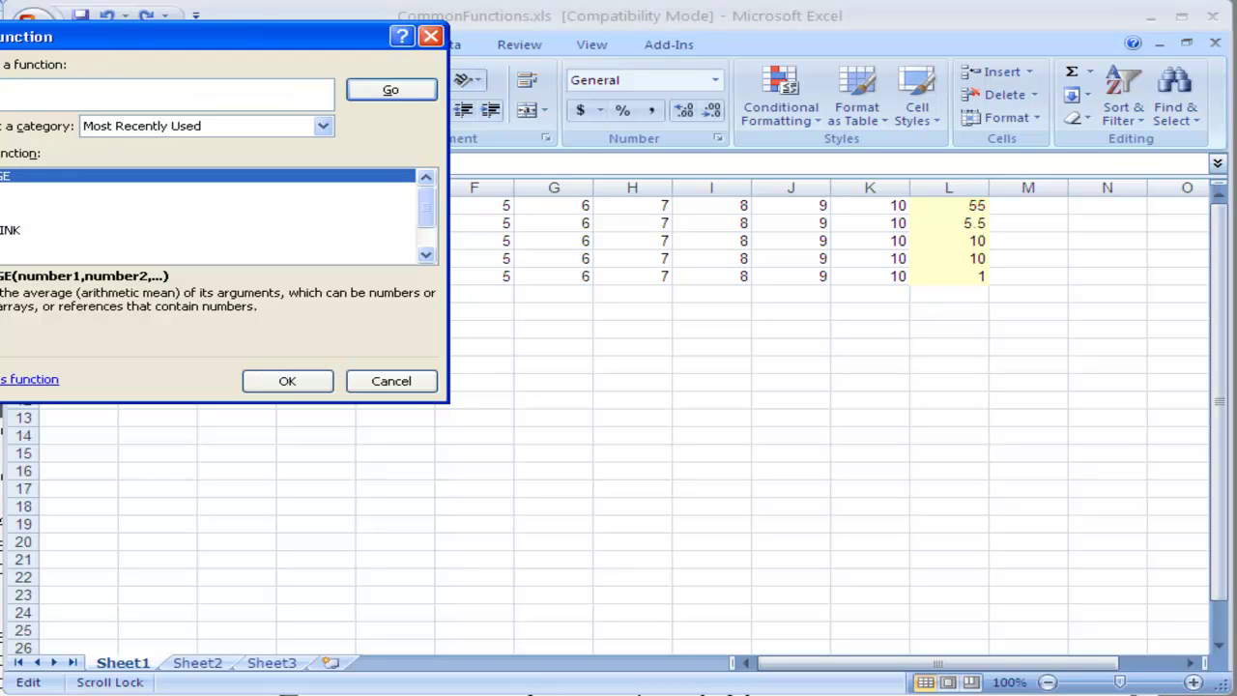
left_click_drag(193, 37, 268, 38)
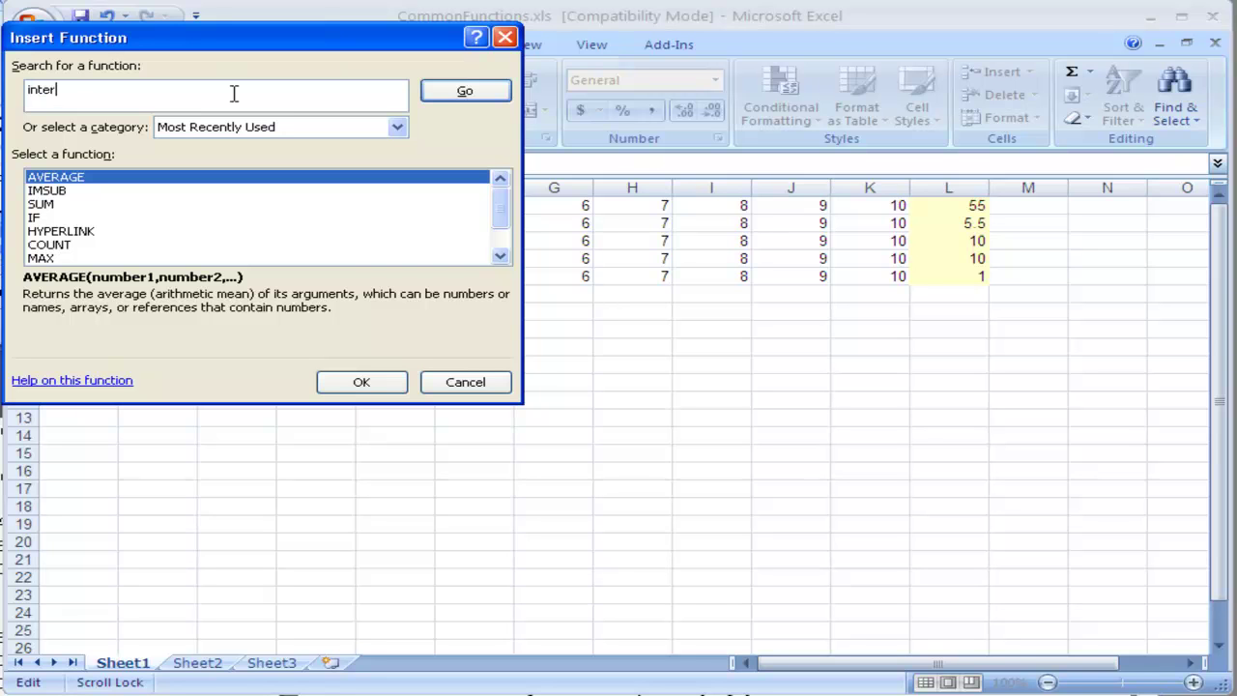
Search functions for 'interest' and review the IPMT, ISPMT, ACCRINTM, CUMIPMT and PMT descriptions.
left_click(464, 91)
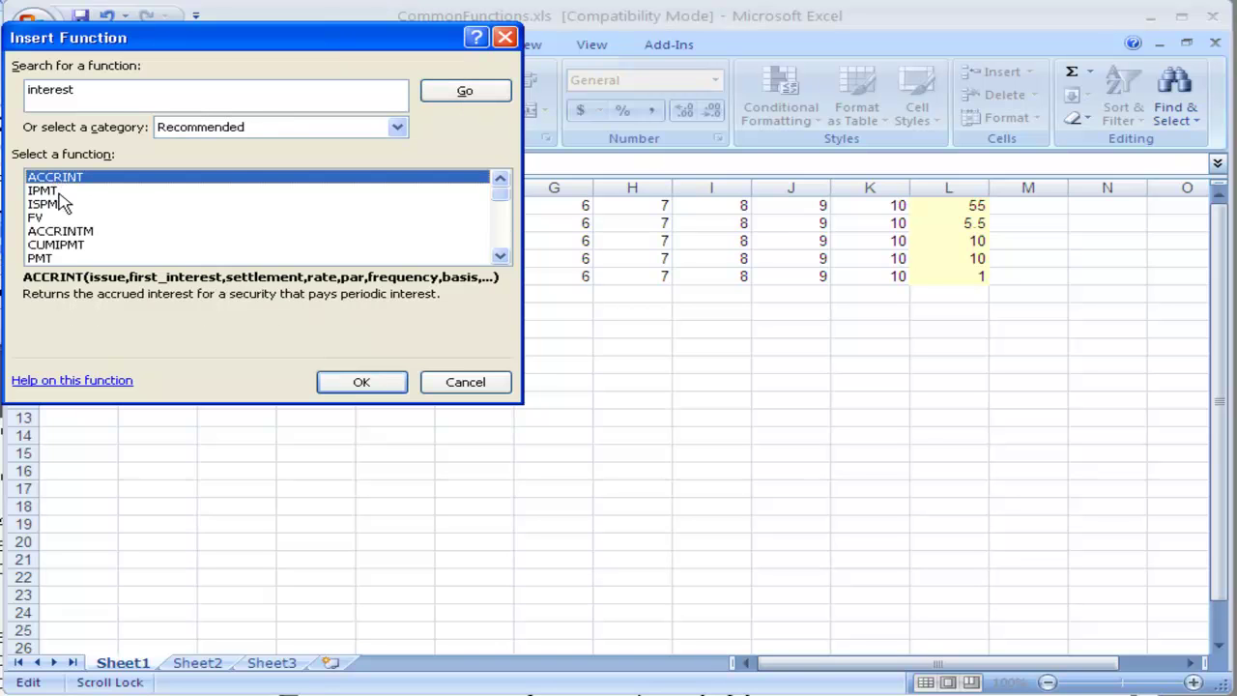
left_click(58, 191)
left_click(58, 205)
left_click(58, 232)
left_click(56, 246)
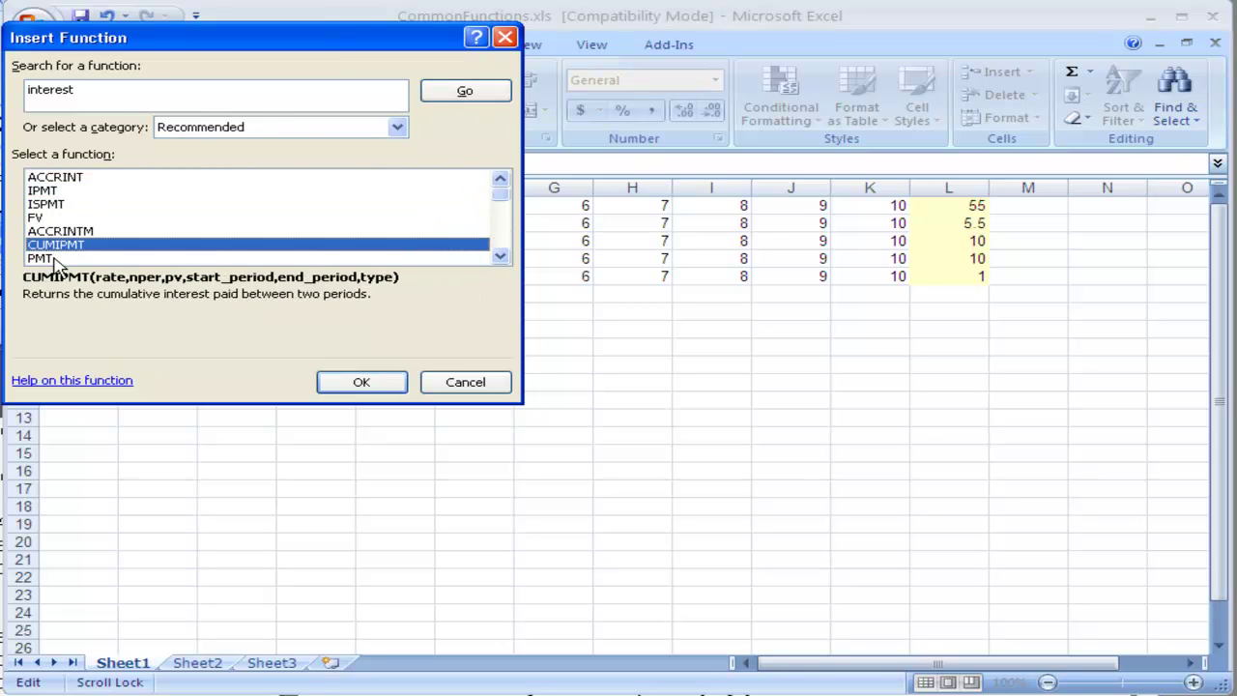
left_click(44, 259)
left_click(499, 256)
left_click(499, 257)
left_click(499, 256)
left_click(499, 256)
left_click(499, 256)
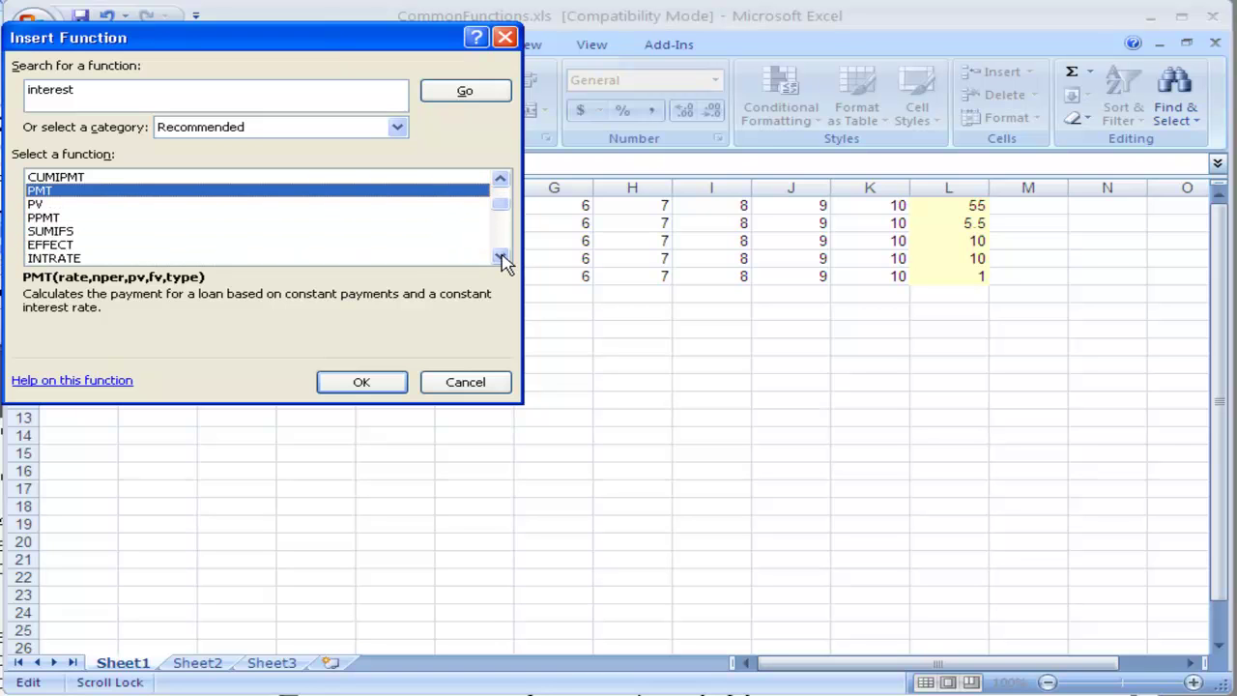
left_click(500, 256)
left_click(500, 256)
left_click(500, 256)
left_click(500, 256)
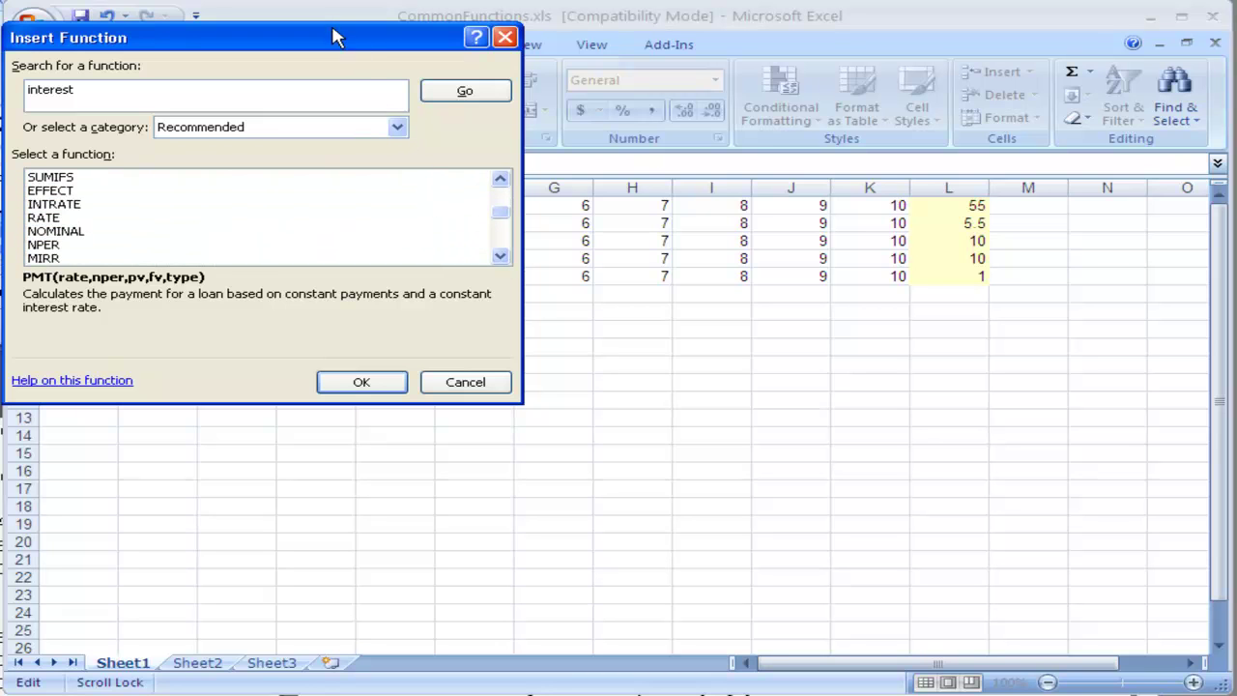
left_click(397, 128)
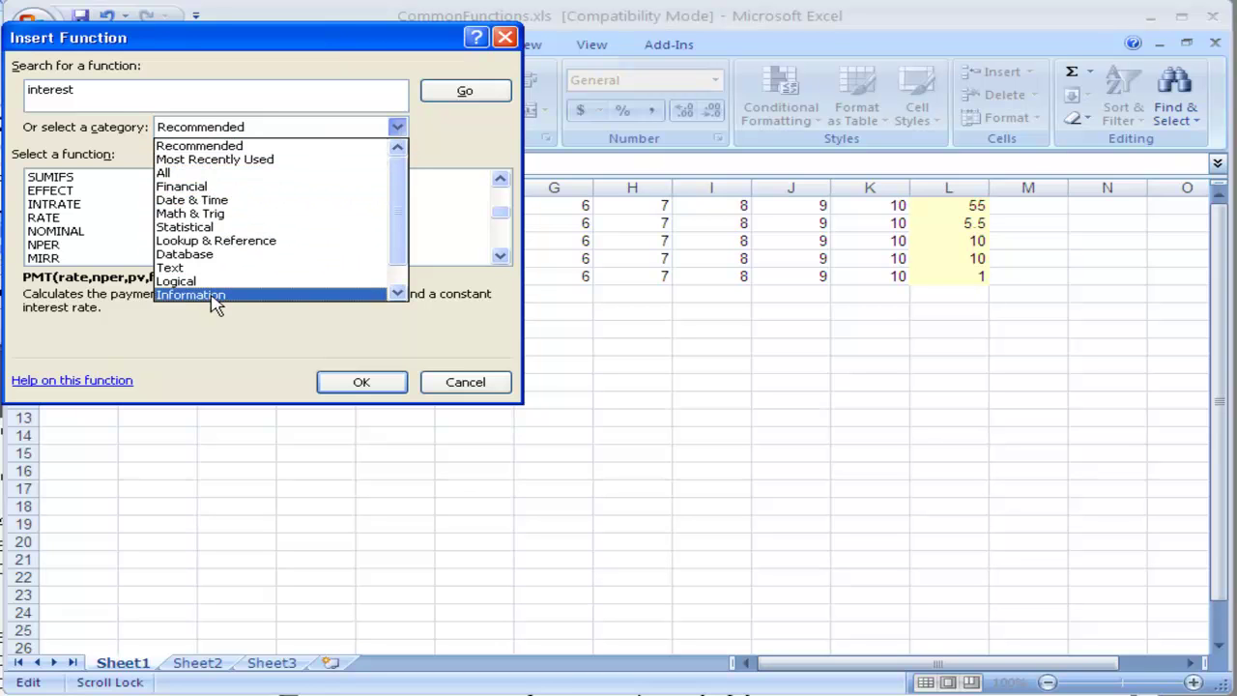
Show the All function category, scroll the list, then cancel without inserting a function.
left_click(194, 173)
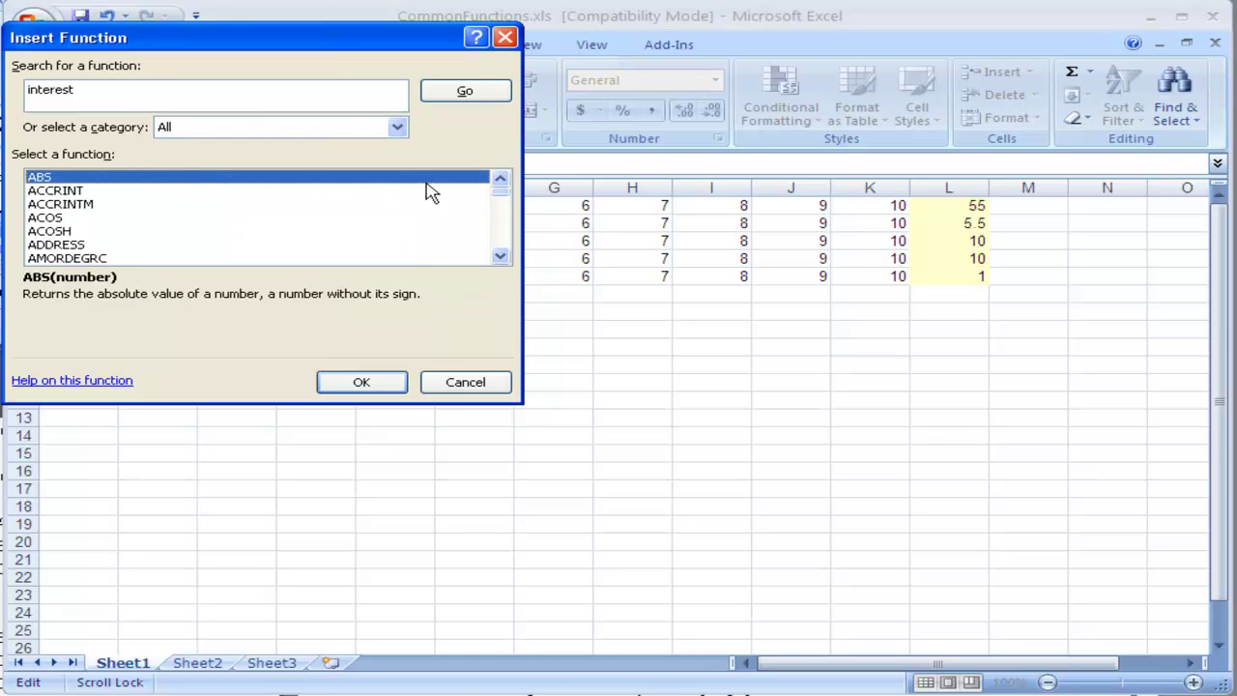
mouse_move(503, 200)
left_mouse_down()
mouse_move(505, 254)
mouse_move(503, 194)
left_mouse_up()
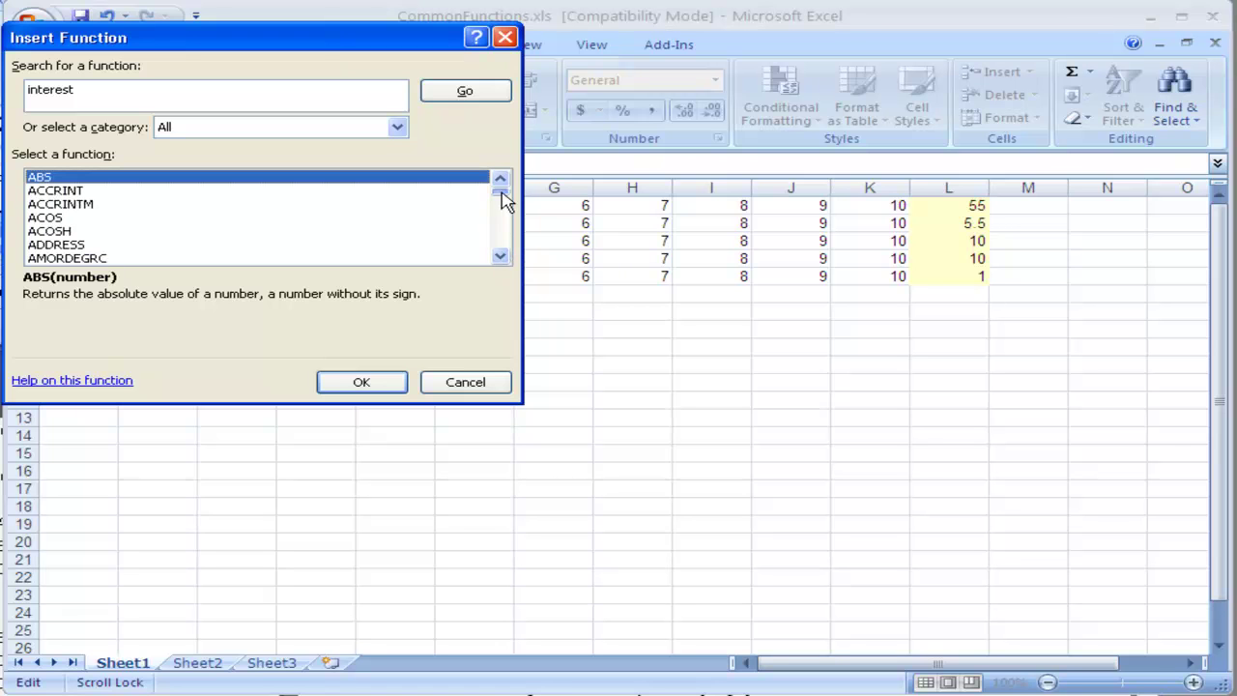
left_click(466, 383)
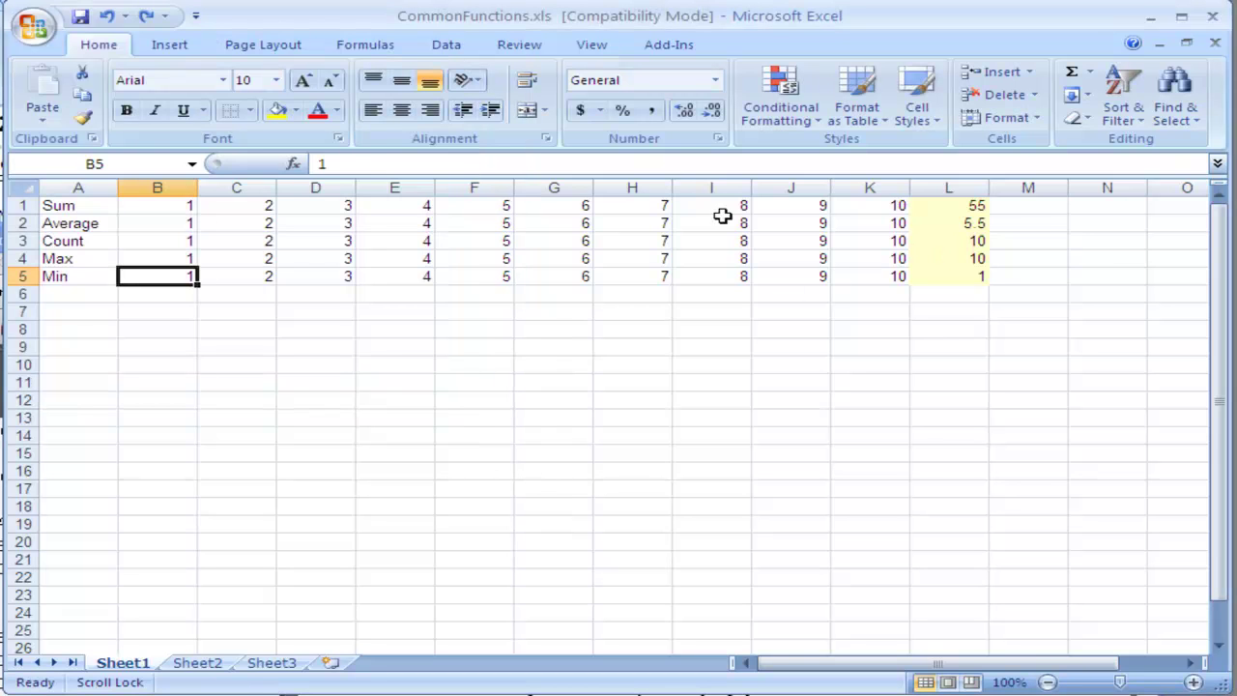